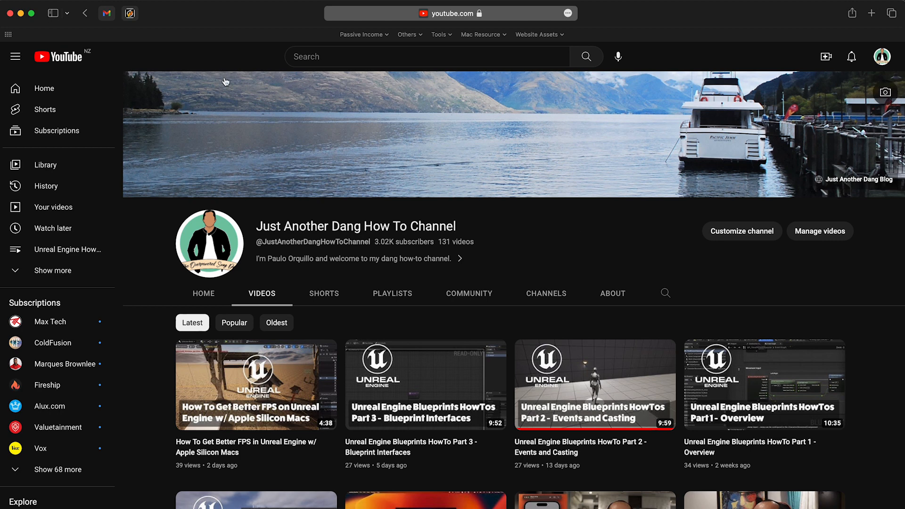
# - Switch to Unreal Editor and play-test the level, running the character up to BP_Bigboss and through the green heal pickups
pyautogui.click(10, 14)
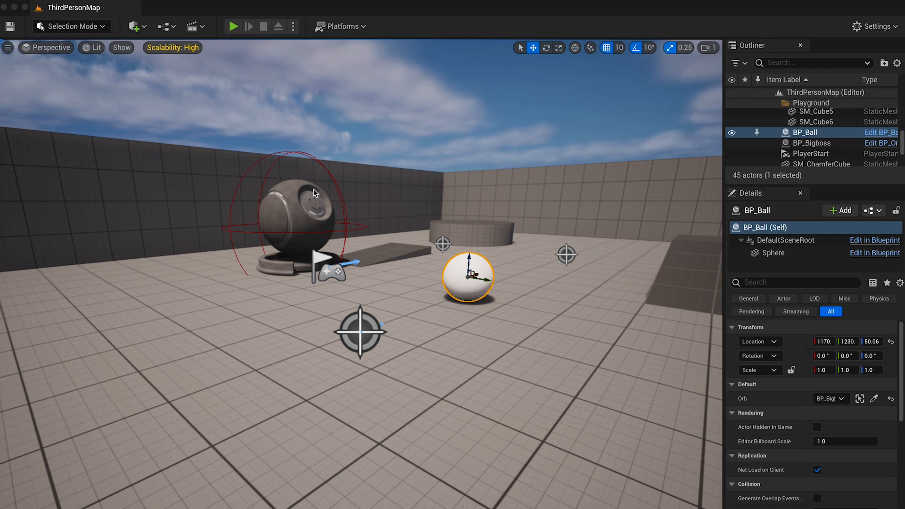
pyautogui.click(300, 208)
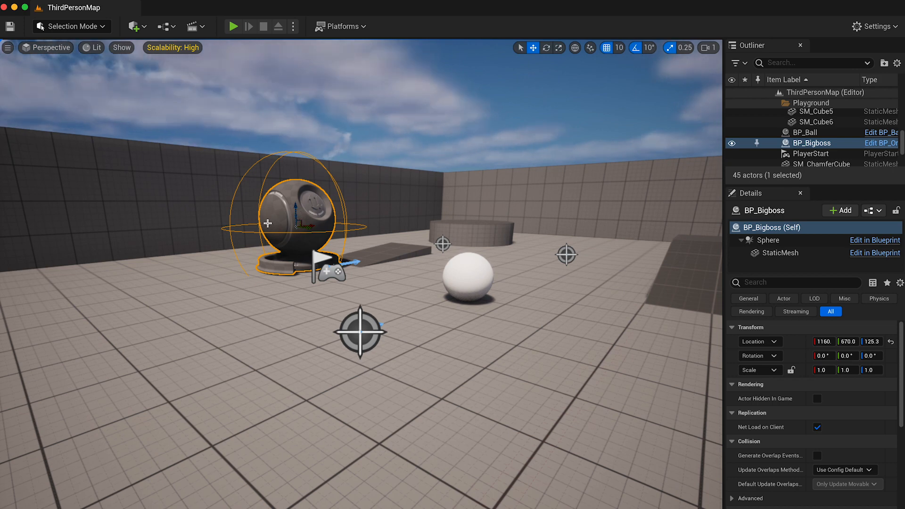
pyautogui.click(232, 27)
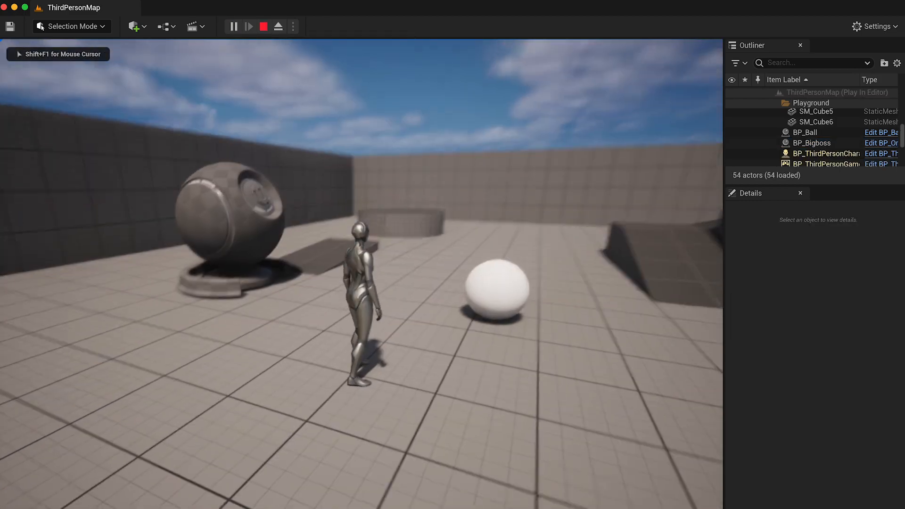
pyautogui.press('w')
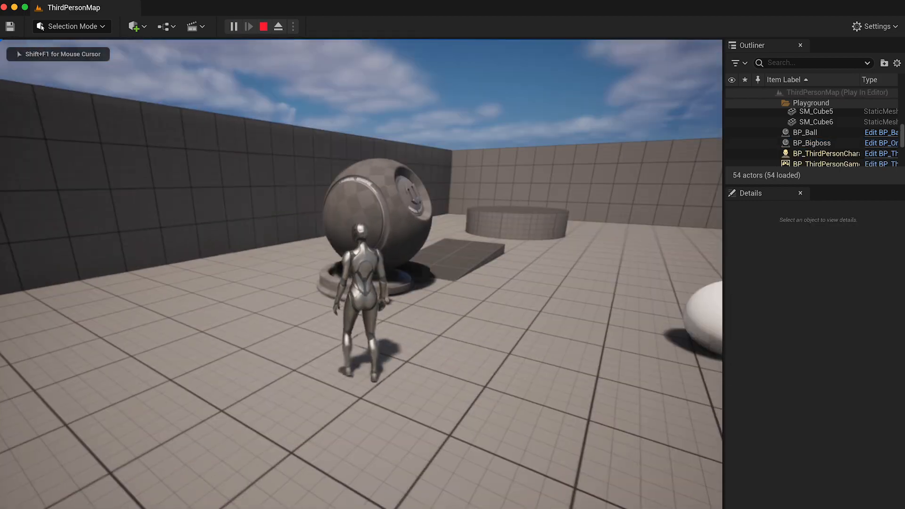
pyautogui.press('w')
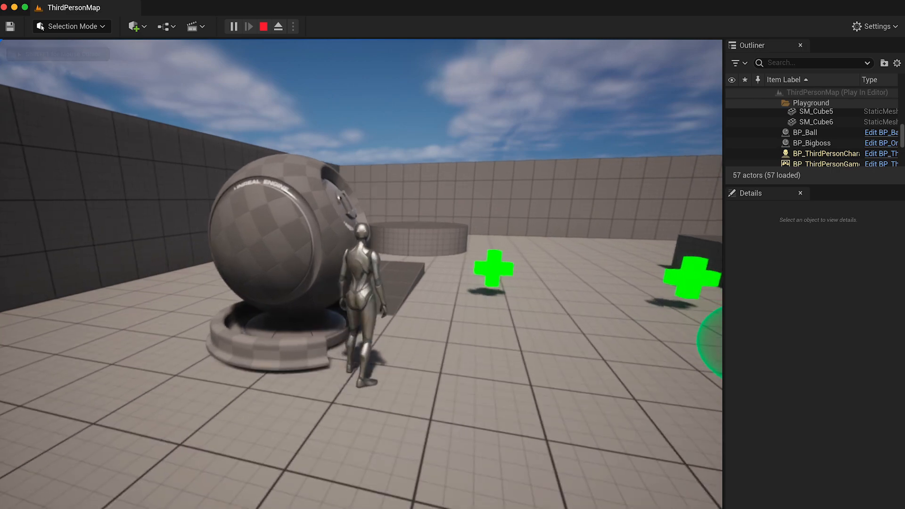
pyautogui.press('w')
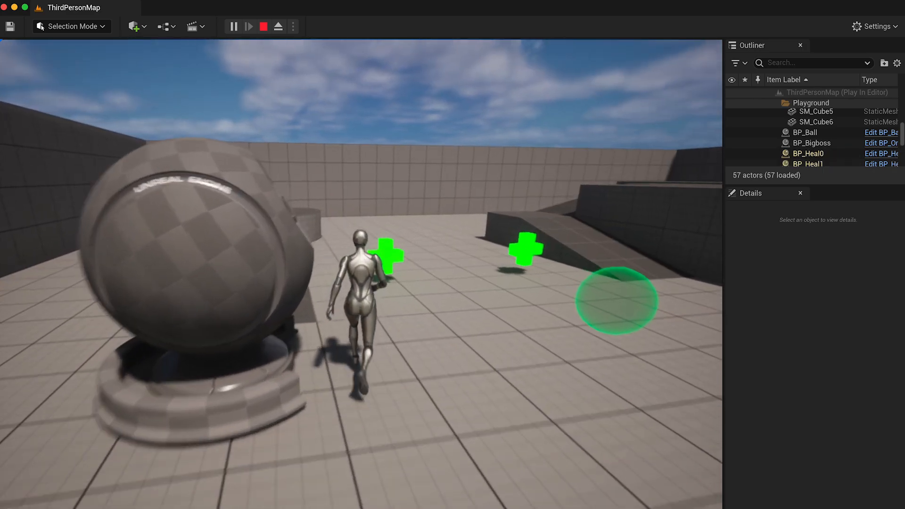
pyautogui.press('w')
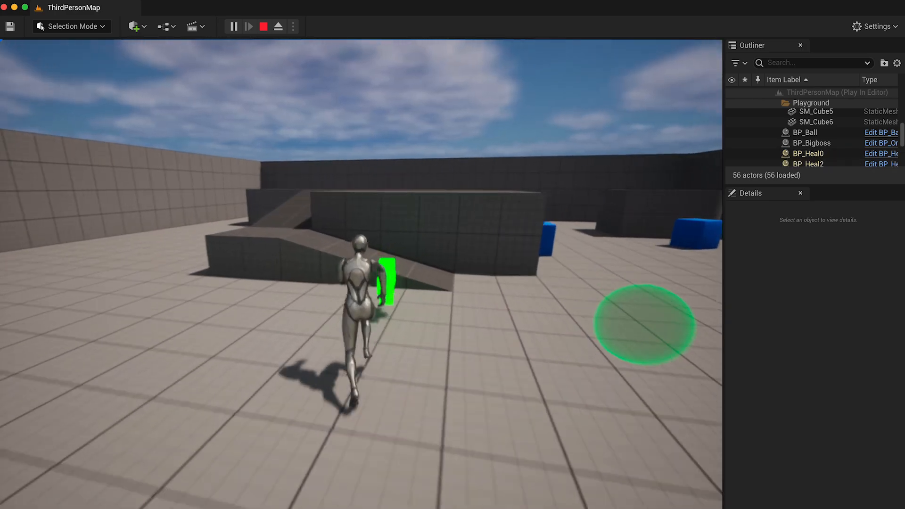
pyautogui.press('w')
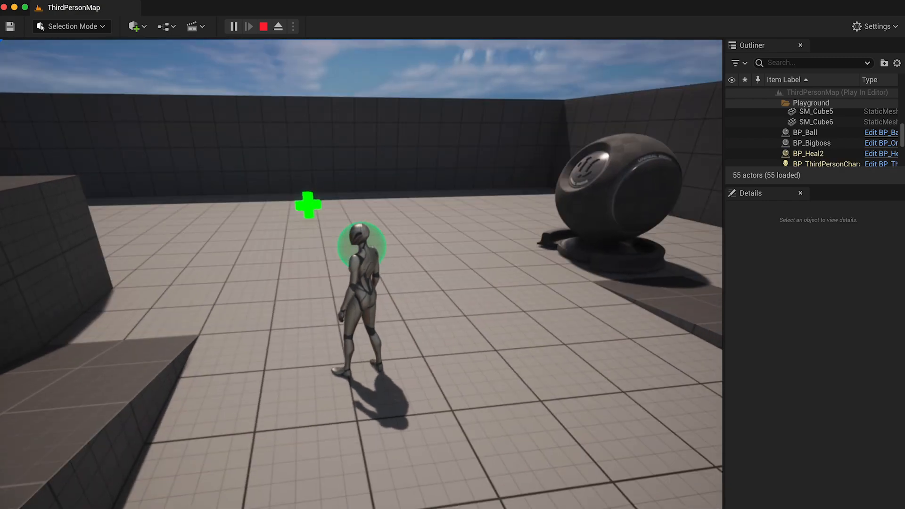
pyautogui.press('w')
pyautogui.press('w')
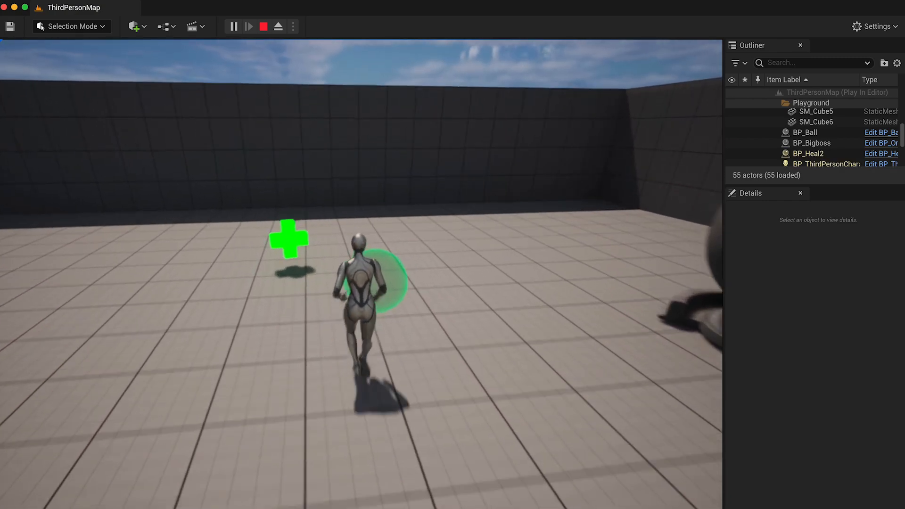
pyautogui.press('w')
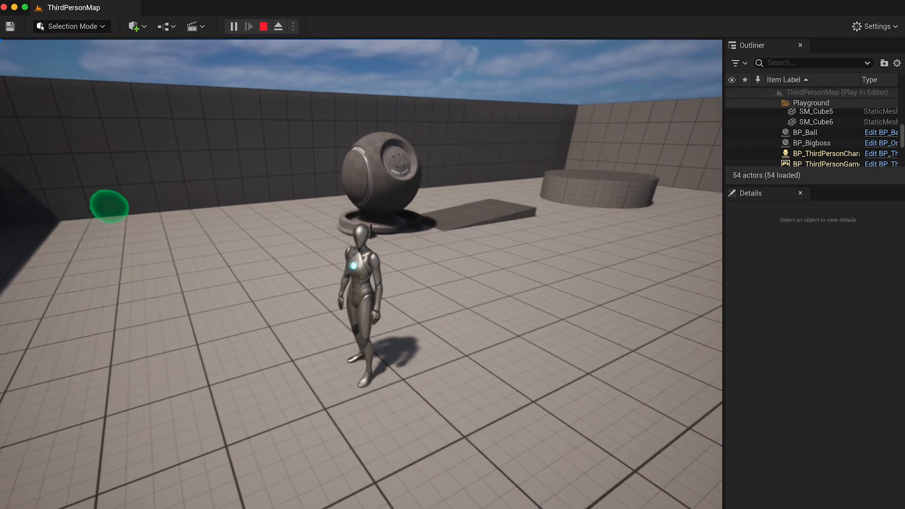
pyautogui.press('Escape')
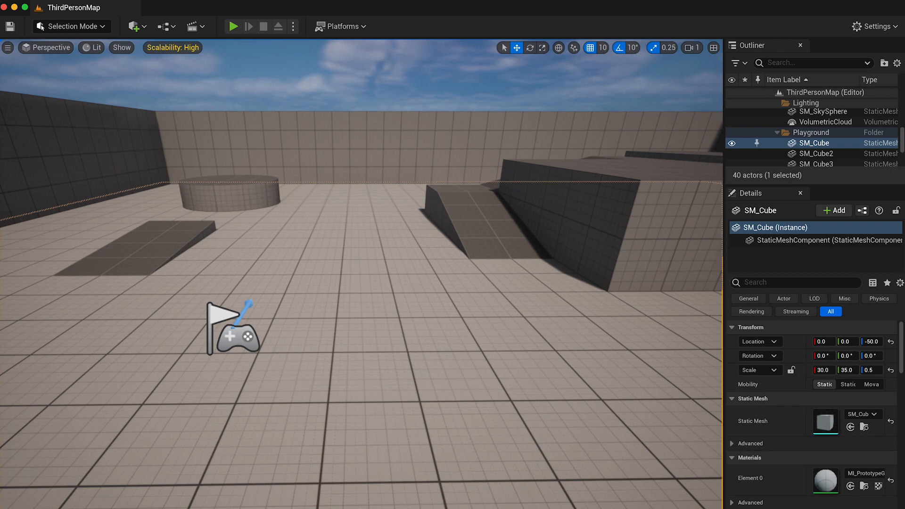
# - Open the BP_Heal Blueprint and inspect its Sphere collision and Cube1 mesh in the viewport
pyautogui.hotkey('ctrl', 'space')
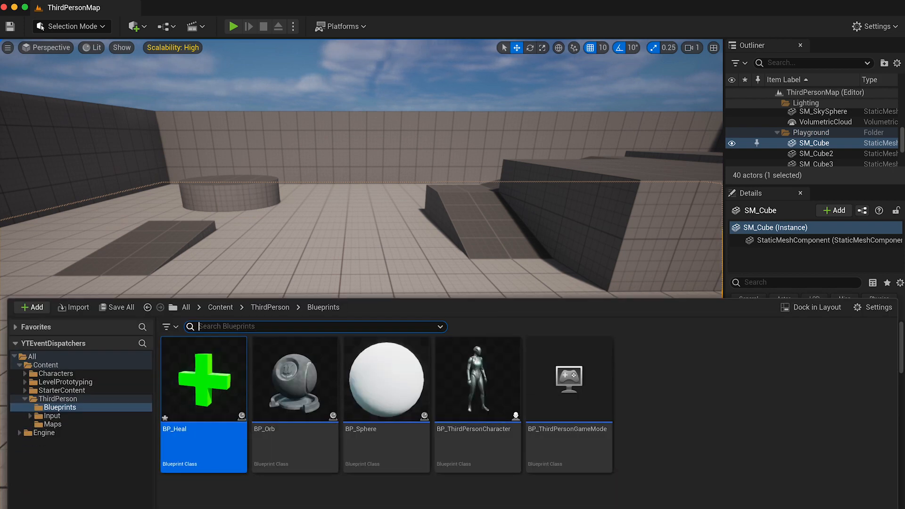
pyautogui.doubleClick(215, 381)
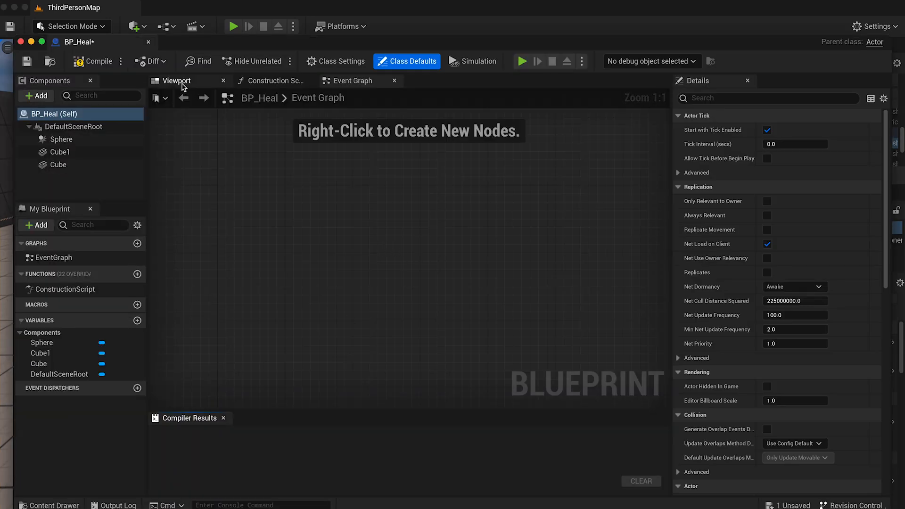
pyautogui.click(182, 83)
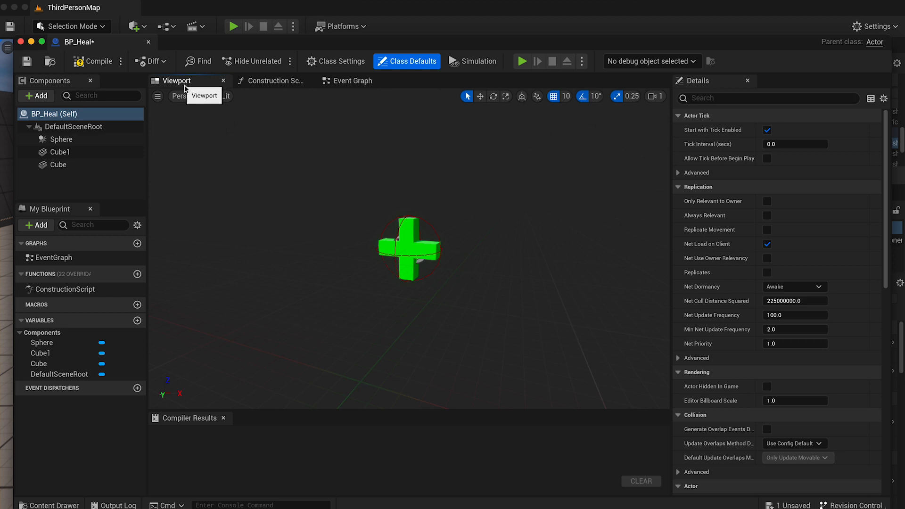
pyautogui.click(55, 140)
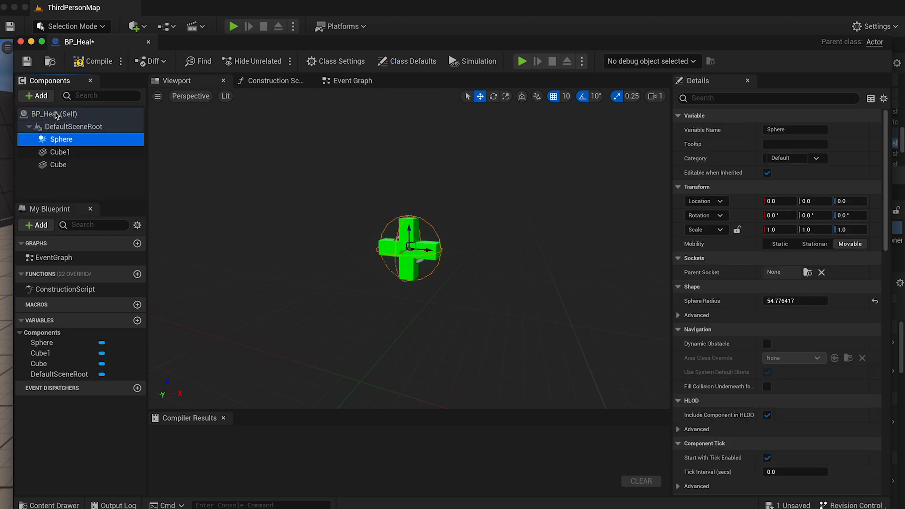
pyautogui.click(59, 152)
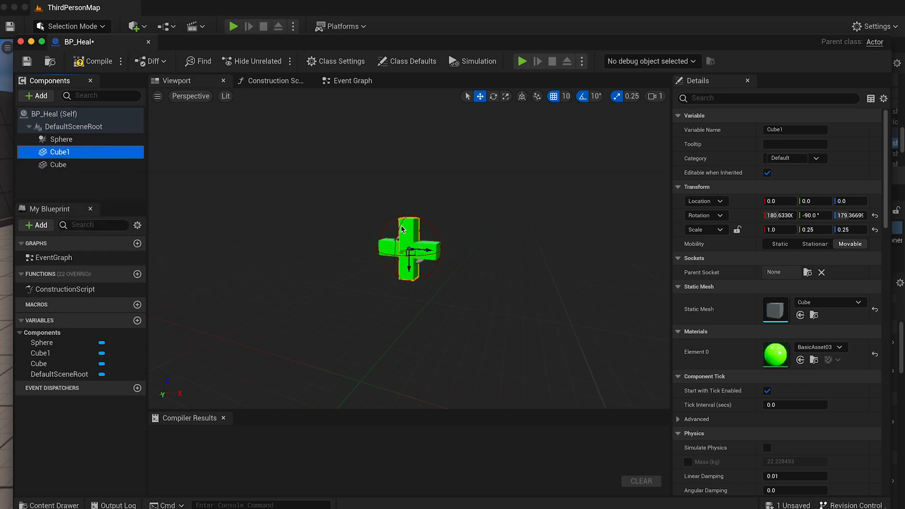
# - Add an On Component Begin Overlap event for BP_Heal's Sphere component to the Event Graph
pyautogui.click(57, 139)
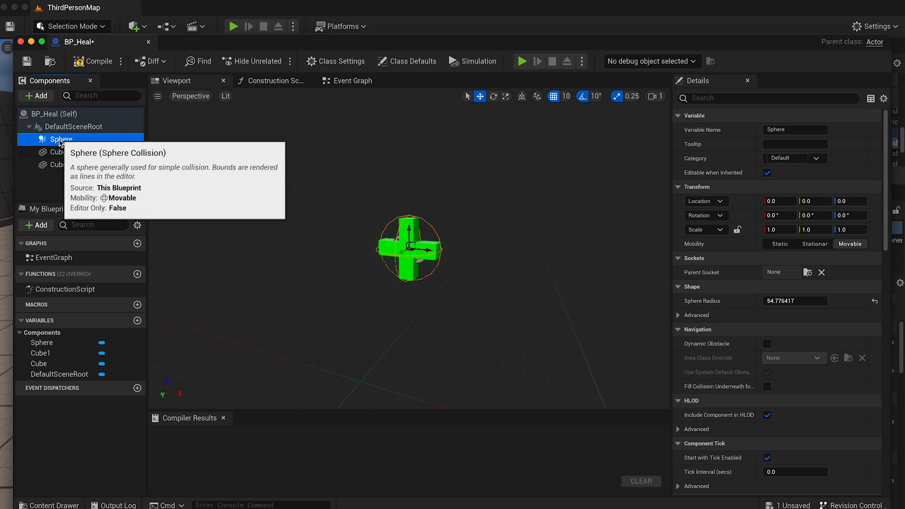
pyautogui.click(345, 81)
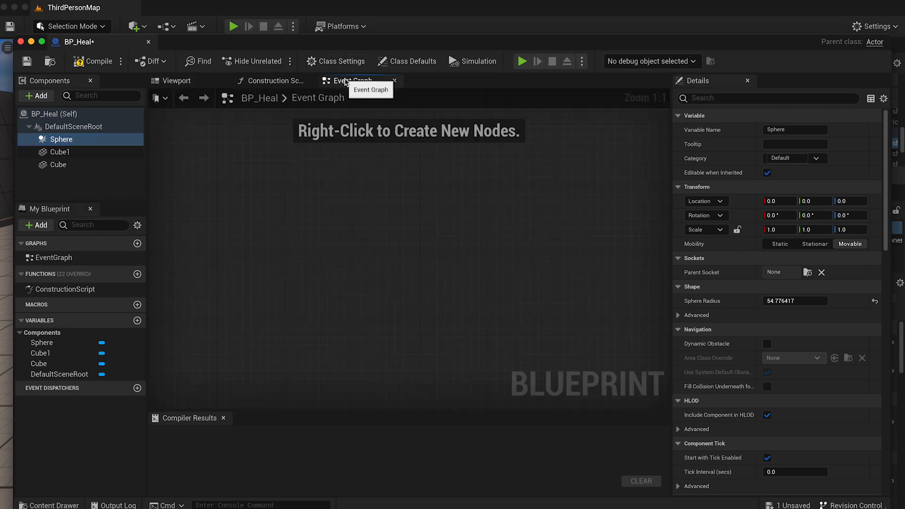
pyautogui.scroll(-12, 838, 350)
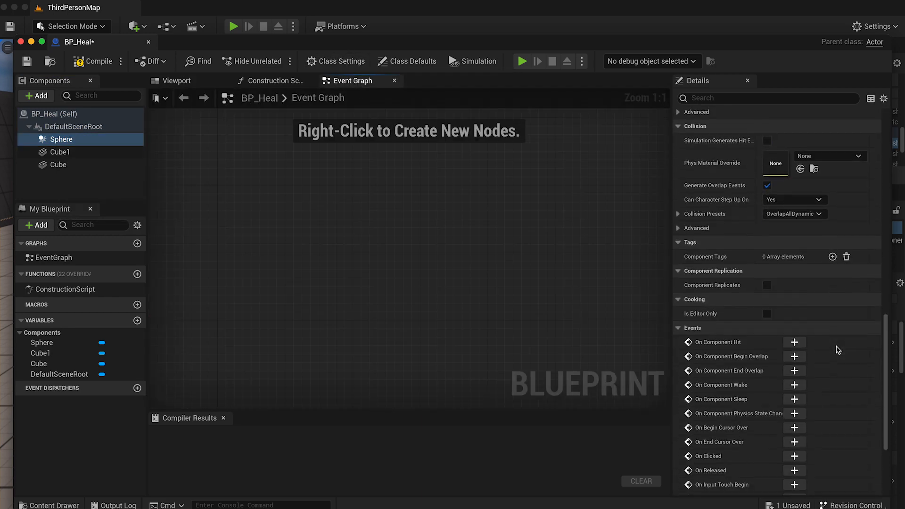
pyautogui.scroll(-5, 838, 350)
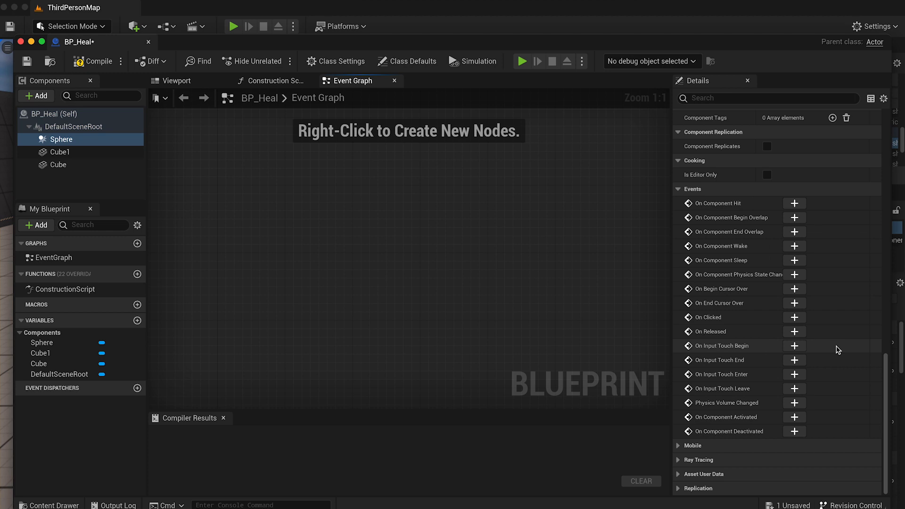
pyautogui.click(793, 218)
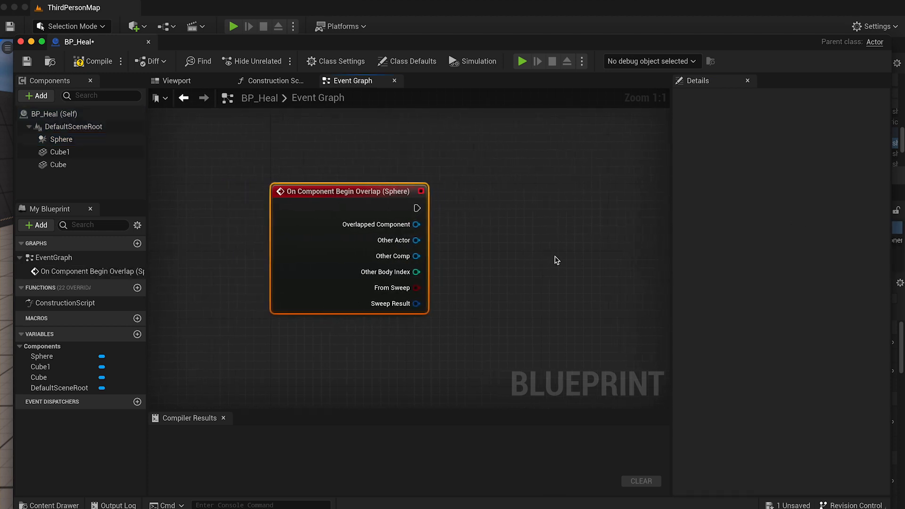
# - Cast the overlap event's Other Actor output to BP_ThirdPersonCharacter
pyautogui.hscroll(5, 556, 260)
pyautogui.moveTo(323, 241); pyautogui.dragTo(395, 236)
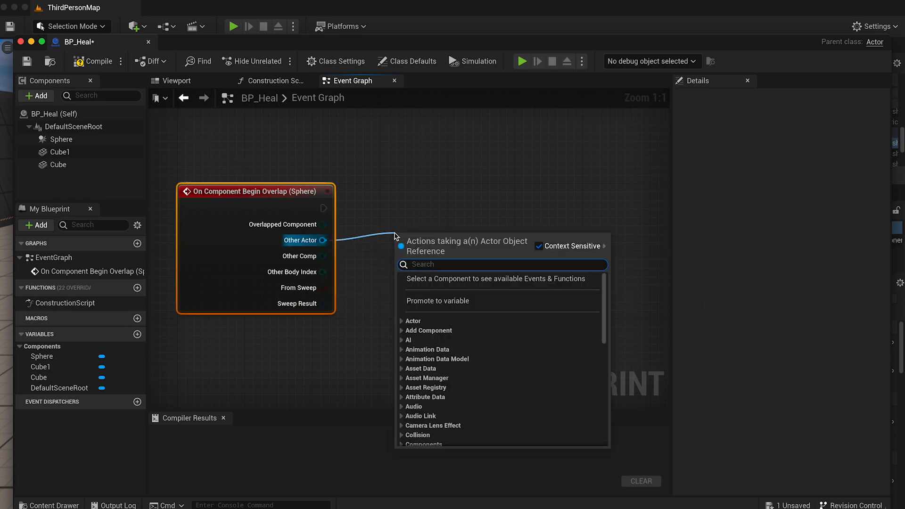
pyautogui.write('cast ')
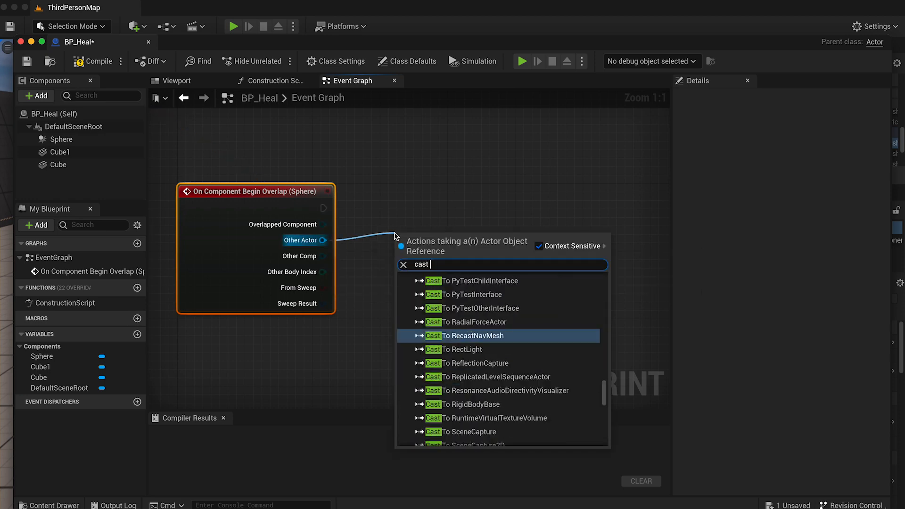
pyautogui.write('to bp')
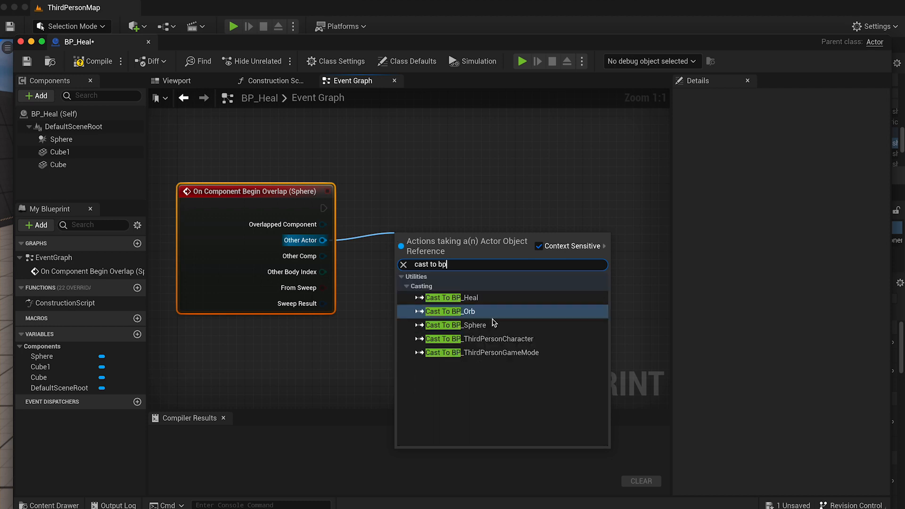
pyautogui.click(493, 339)
# - Add a Play Sound 2D node after the successful cast and set its sound to Click_on_Button
pyautogui.moveTo(538, 240); pyautogui.dragTo(429, 239, button='right')
pyautogui.moveTo(423, 248); pyautogui.dragTo(455, 247)
pyautogui.write('play sound')
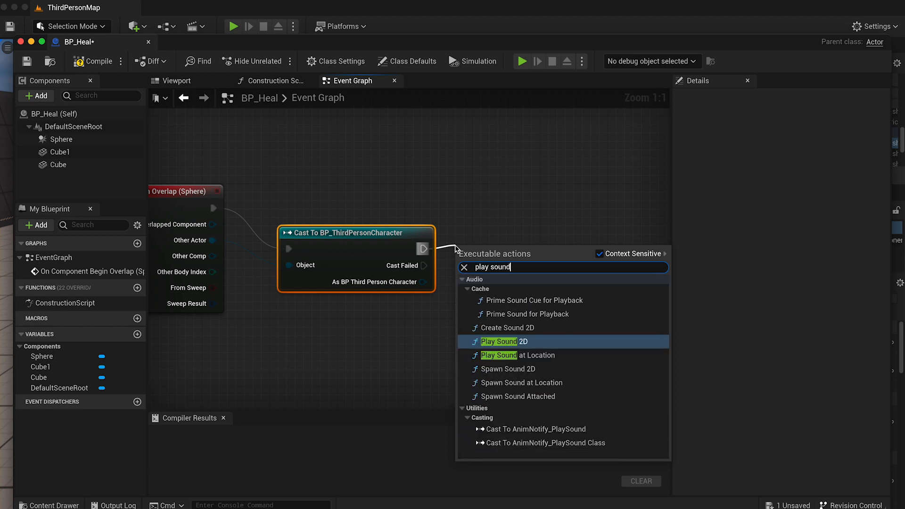
pyautogui.click(512, 342)
pyautogui.click(490, 291)
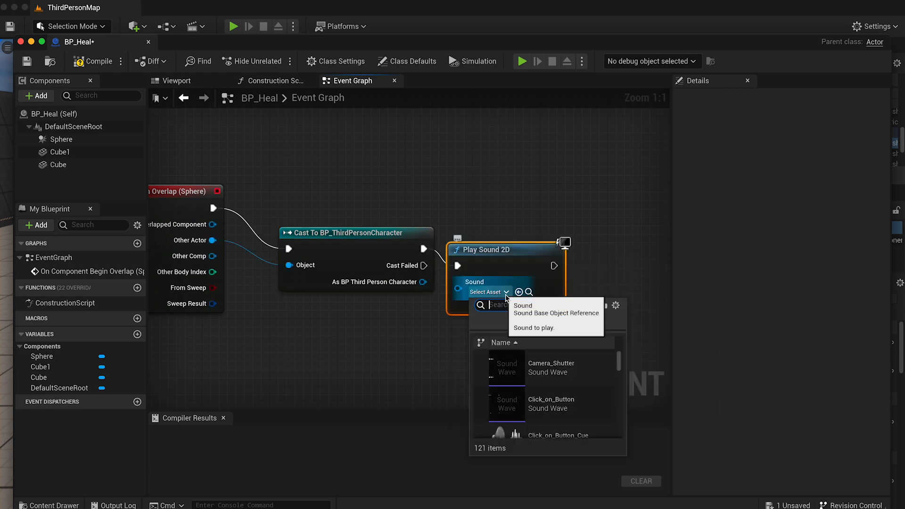
pyautogui.click(555, 400)
# - Connect a Destroy Actor node targeting self after the Play Sound 2D node
pyautogui.moveTo(562, 265); pyautogui.dragTo(605, 261)
pyautogui.write('desto')
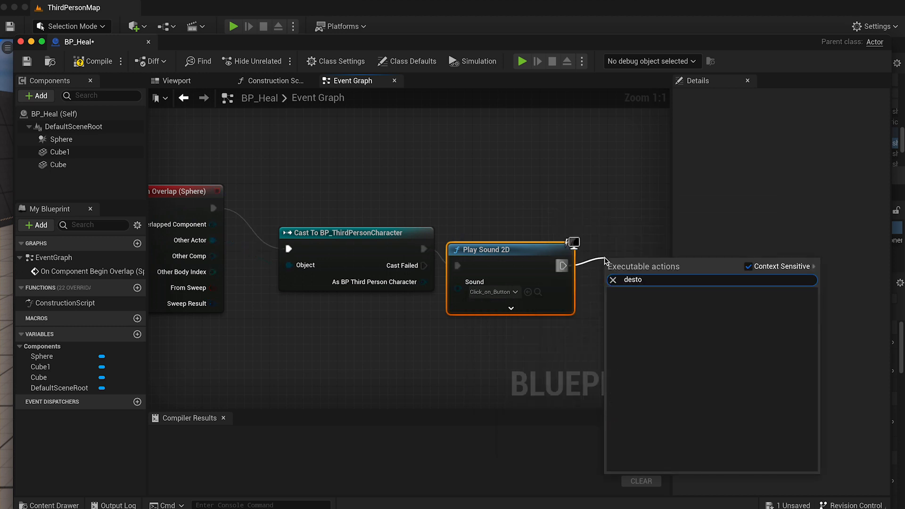
pyautogui.press('BackSpace')
pyautogui.write('r')
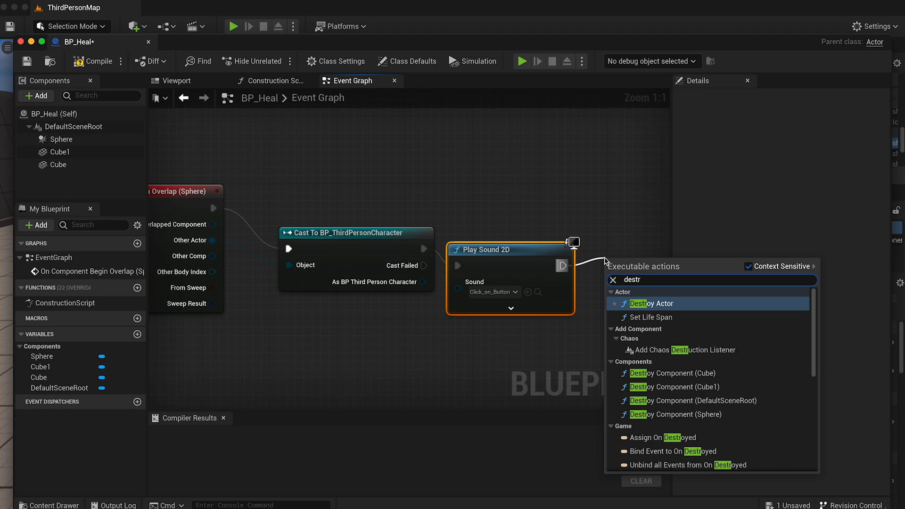
pyautogui.click(650, 303)
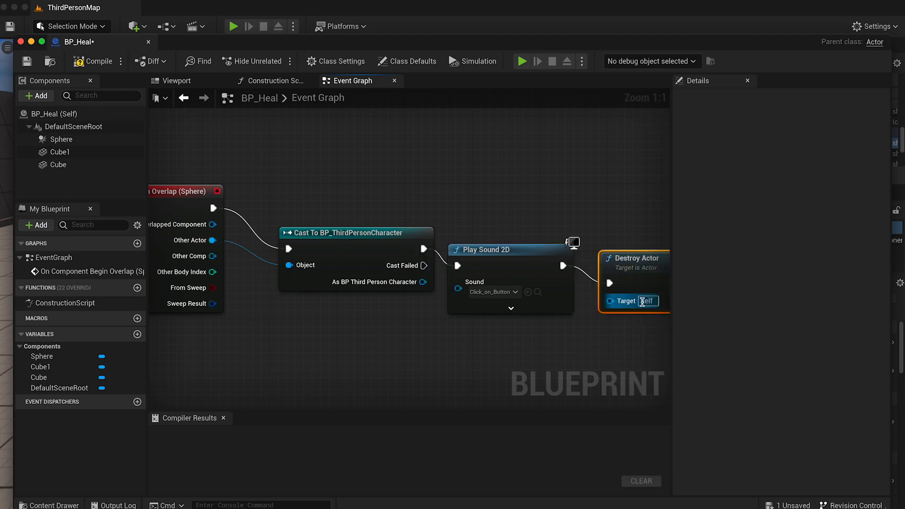
# - Compile and save the BP_Heal Blueprint, and close its editor window
pyautogui.click(93, 61)
pyautogui.click(27, 62)
pyautogui.click(20, 42)
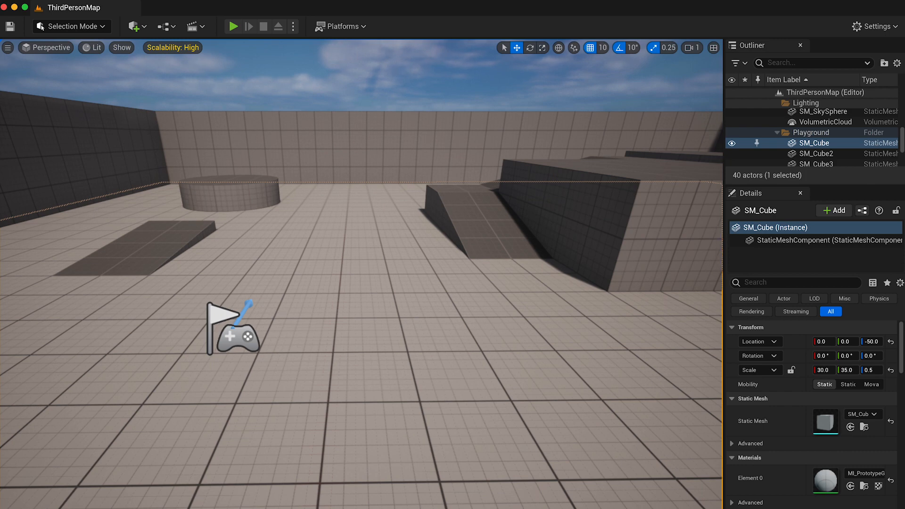
# - Open the BP_Orb Blueprint, inspect its Sphere and StaticMesh components, and show its Event Graph
pyautogui.hotkey('ctrl', 'space')
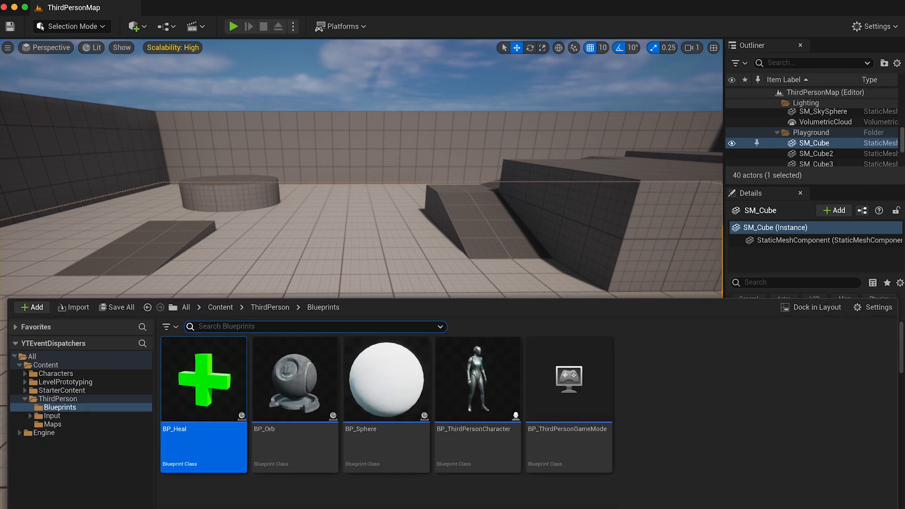
pyautogui.doubleClick(297, 391)
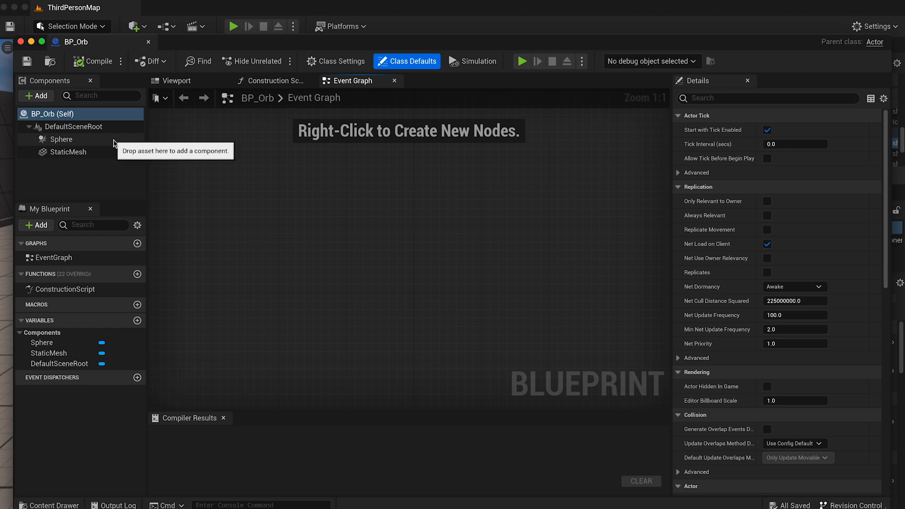
pyautogui.click(65, 140)
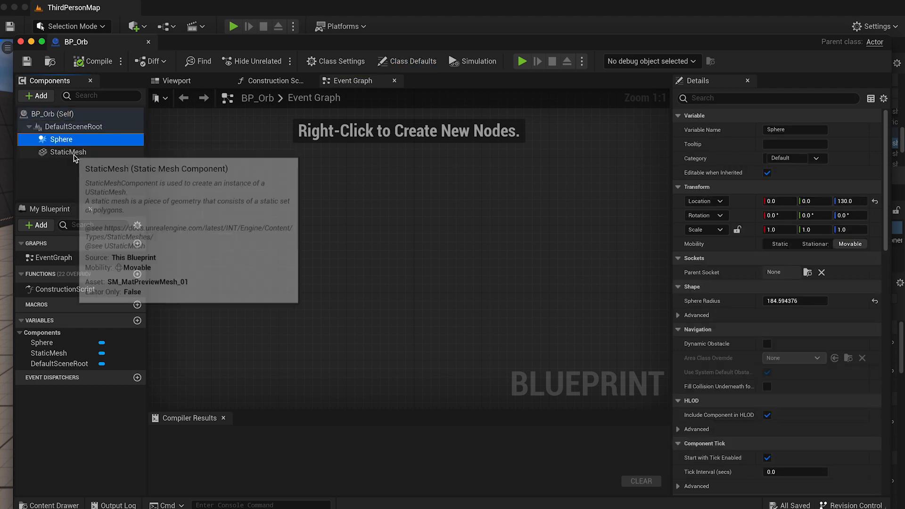
pyautogui.click(96, 155)
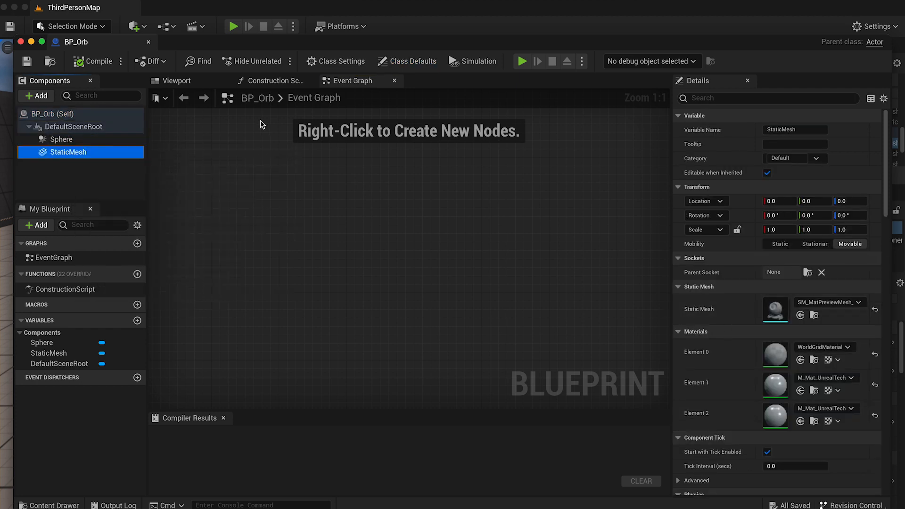
pyautogui.click(351, 83)
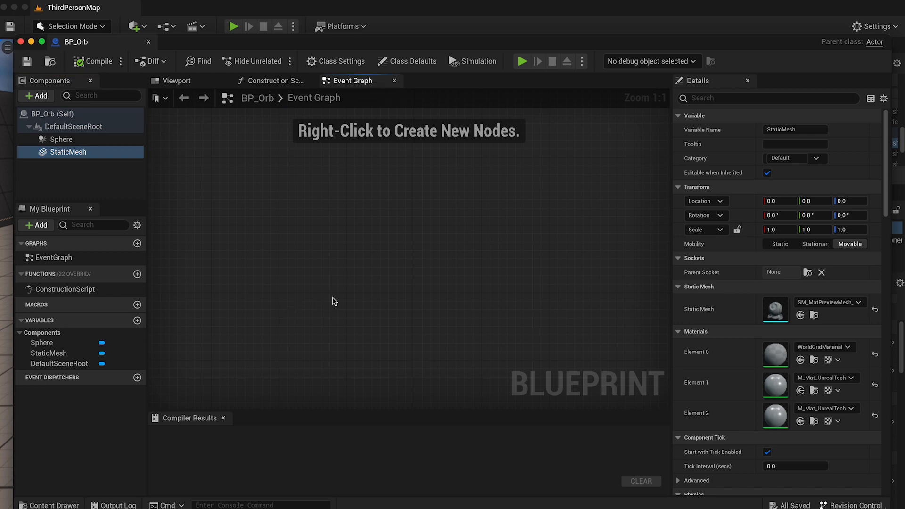
# - Add an On Component Begin Overlap event for the Sphere component to the BP_Orb Event Graph
pyautogui.click(55, 141)
pyautogui.scroll(-2, 793, 357)
pyautogui.scroll(-10, 793, 357)
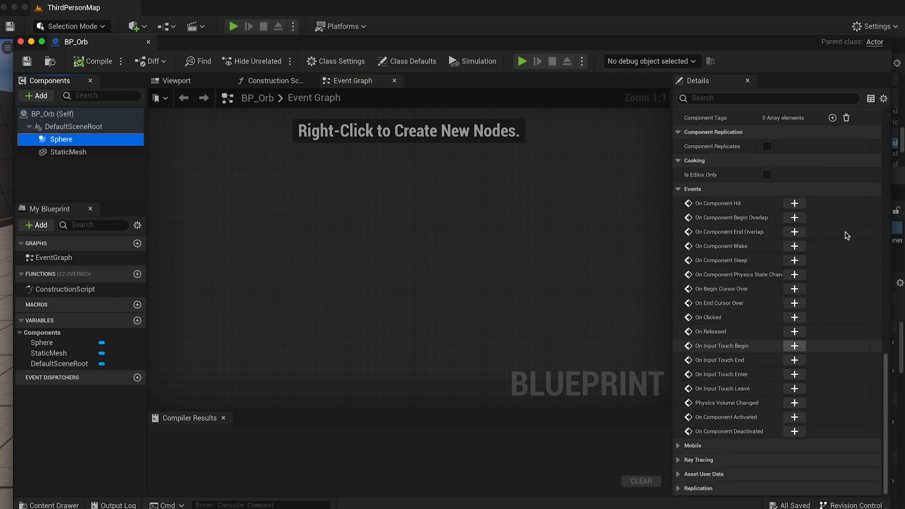
pyautogui.click(799, 218)
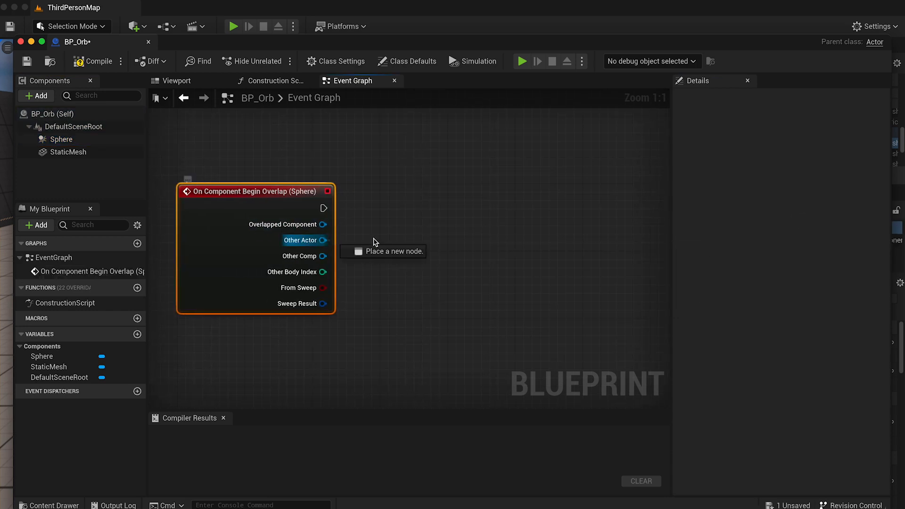
# - Cast the overlap event's Other Actor to BP_ThirdPersonCharacter and align the cast node with the event
pyautogui.moveTo(324, 241); pyautogui.dragTo(404, 238)
pyautogui.write('csat to')
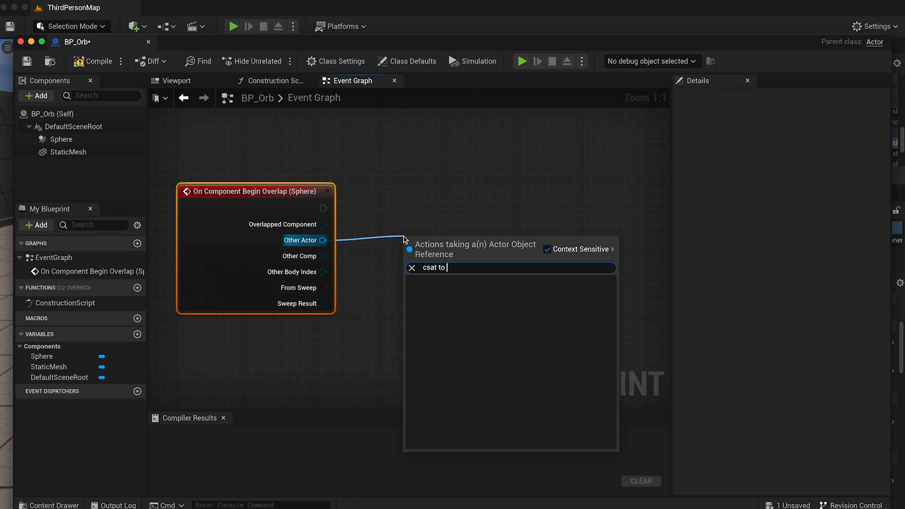
pyautogui.write(' bp')
pyautogui.press('BackSpace')
pyautogui.press('BackSpace')
pyautogui.press('BackSpace')
pyautogui.write('ast to ')
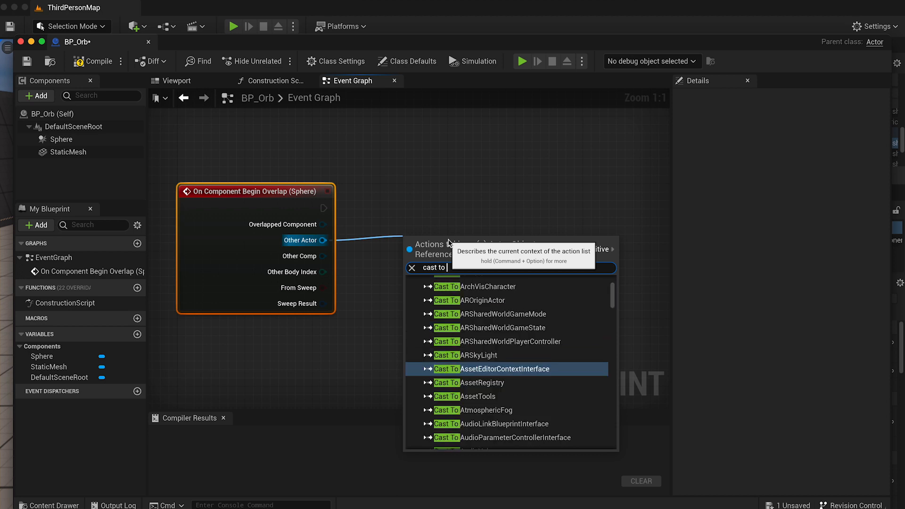
pyautogui.write('bp')
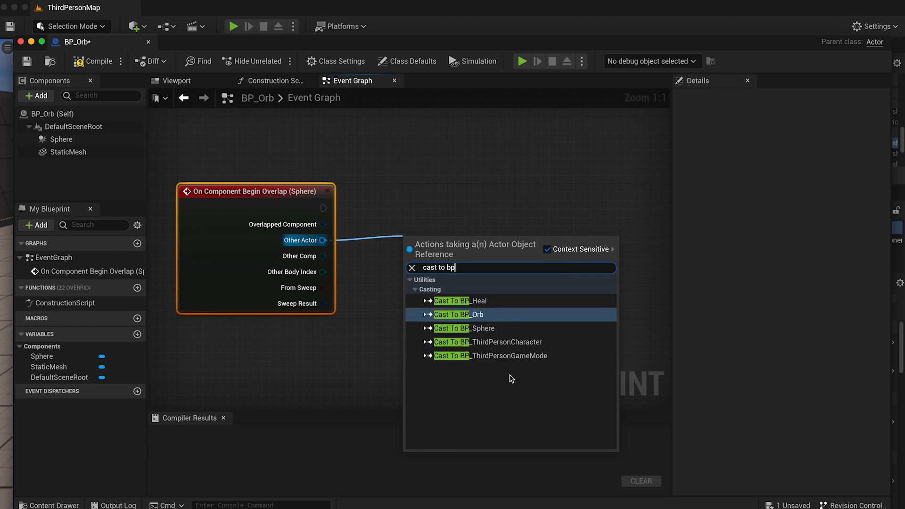
pyautogui.click(513, 343)
pyautogui.moveTo(490, 327); pyautogui.dragTo(403, 327, button='right')
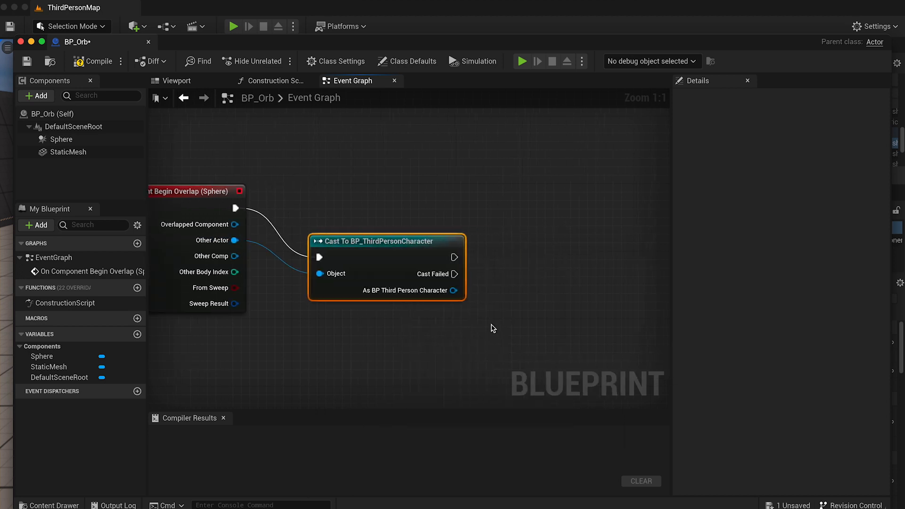
pyautogui.moveTo(384, 237); pyautogui.dragTo(384, 203)
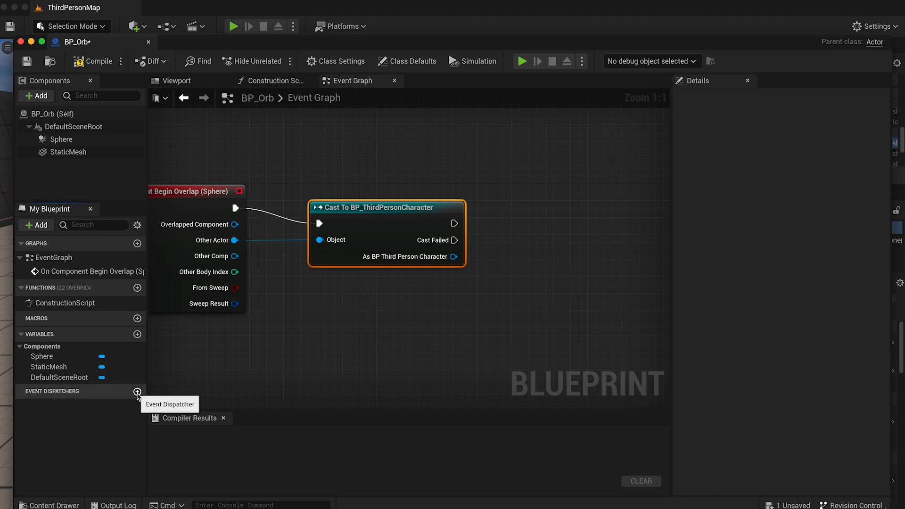
# - Create an event dispatcher named OrbTouched in BP_Orb
pyautogui.click(137, 391)
pyautogui.write('Or')
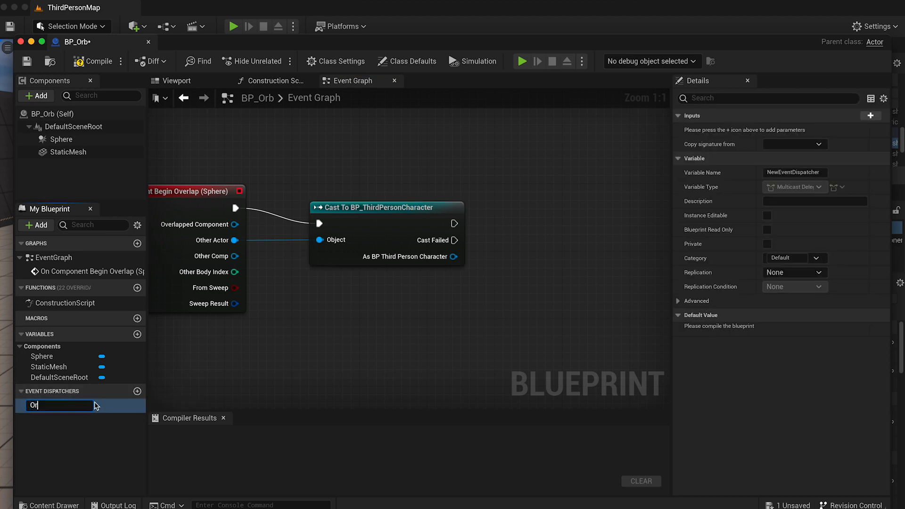
pyautogui.write('bTouched')
pyautogui.press('Return')
pyautogui.press('F2')
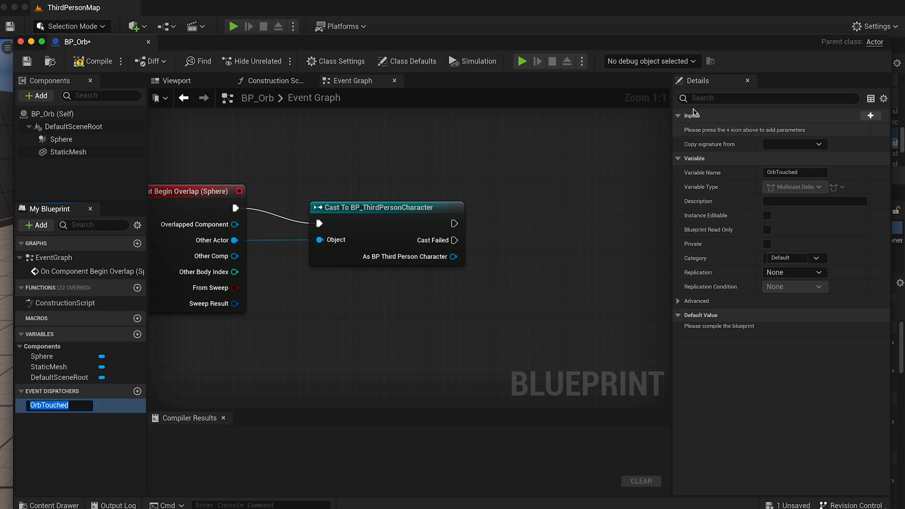
pyautogui.press('Return')
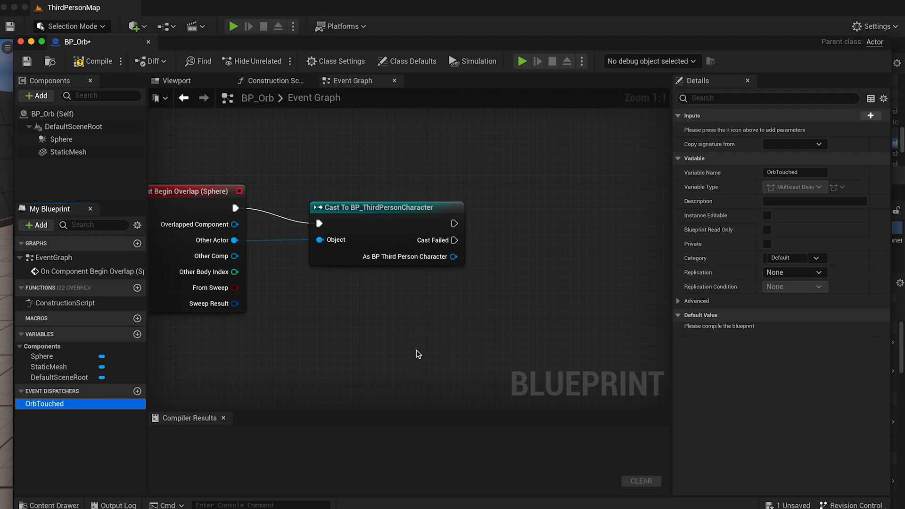
pyautogui.click(417, 332)
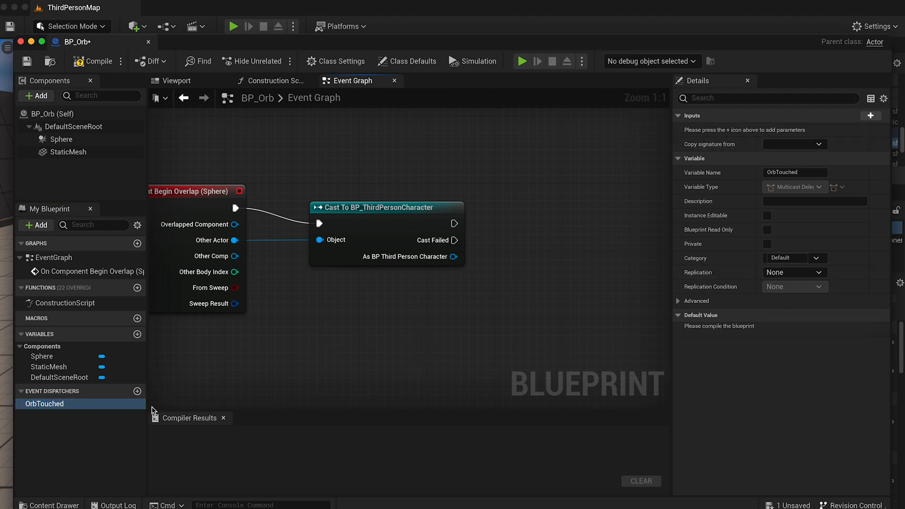
# - Add a Call node for OrbTouched, connect it to the cast's success output, and align it with the cast node
pyautogui.moveTo(415, 346); pyautogui.dragTo(371, 345, button='right')
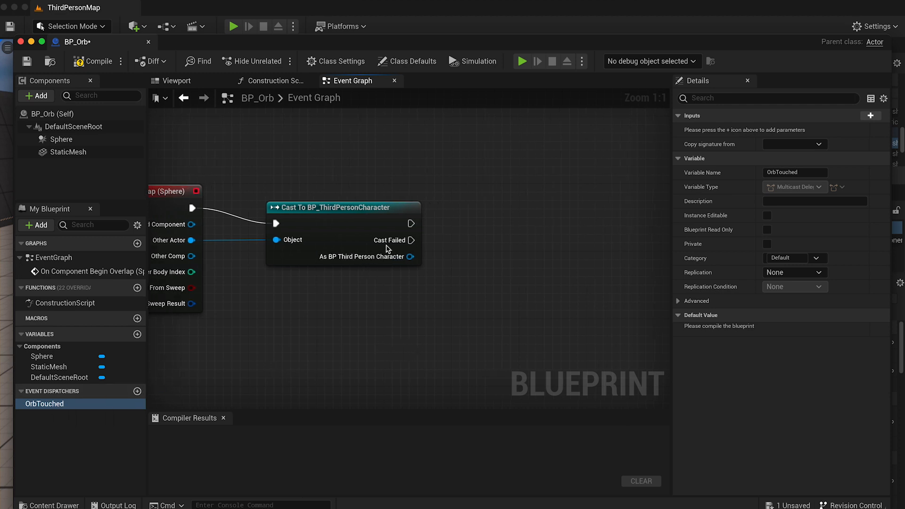
pyautogui.moveTo(85, 404); pyautogui.dragTo(464, 280)
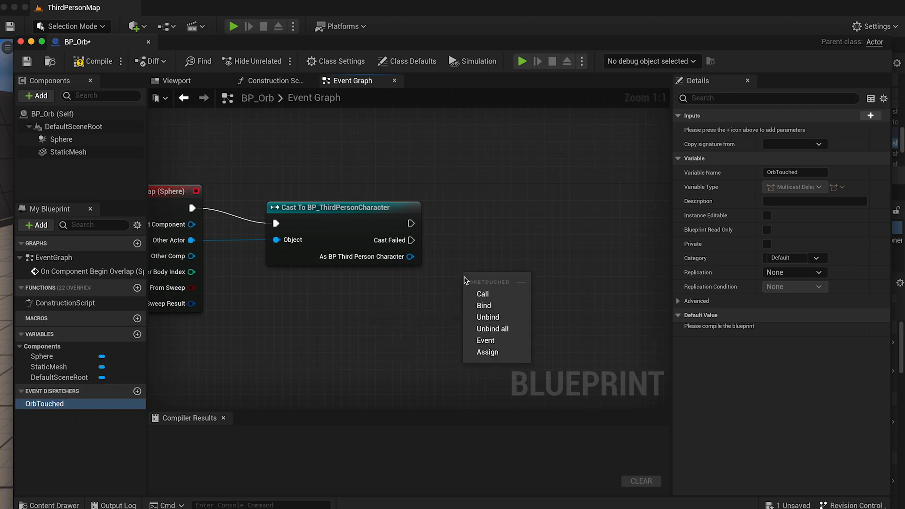
pyautogui.click(494, 294)
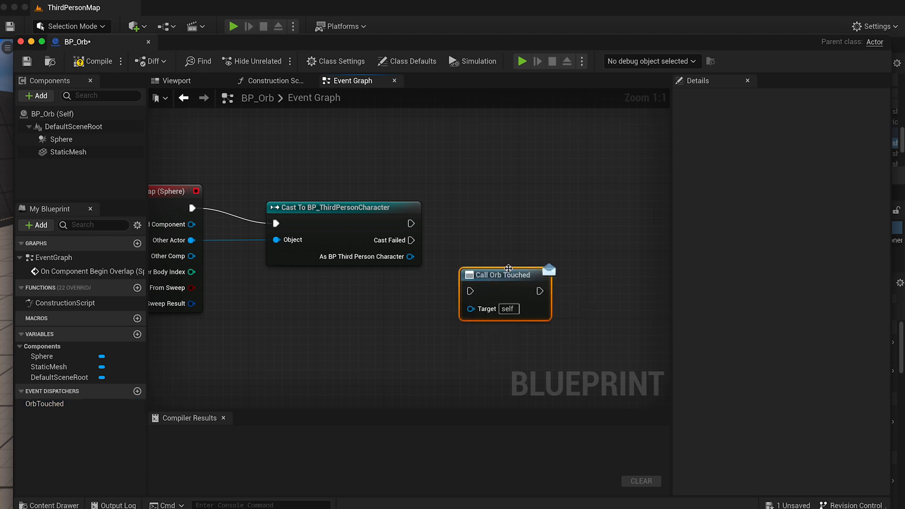
pyautogui.moveTo(508, 276); pyautogui.dragTo(517, 217)
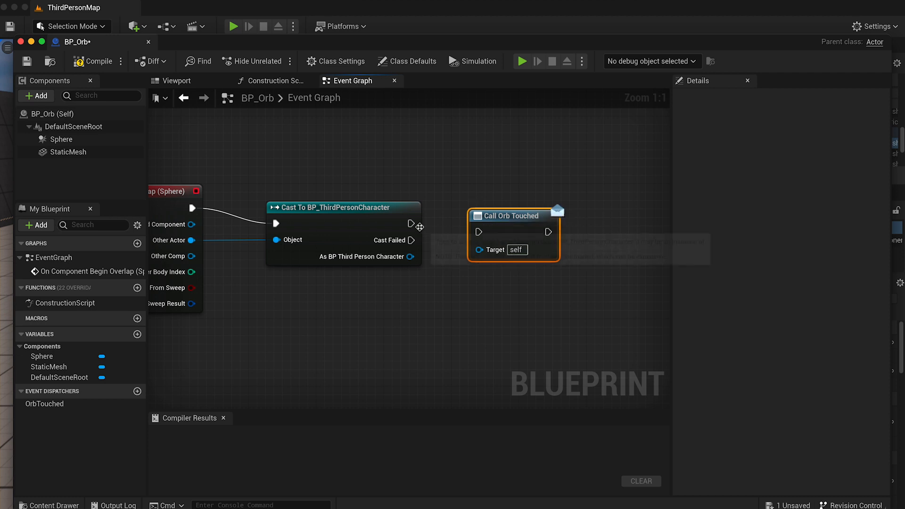
pyautogui.moveTo(411, 223); pyautogui.dragTo(477, 233)
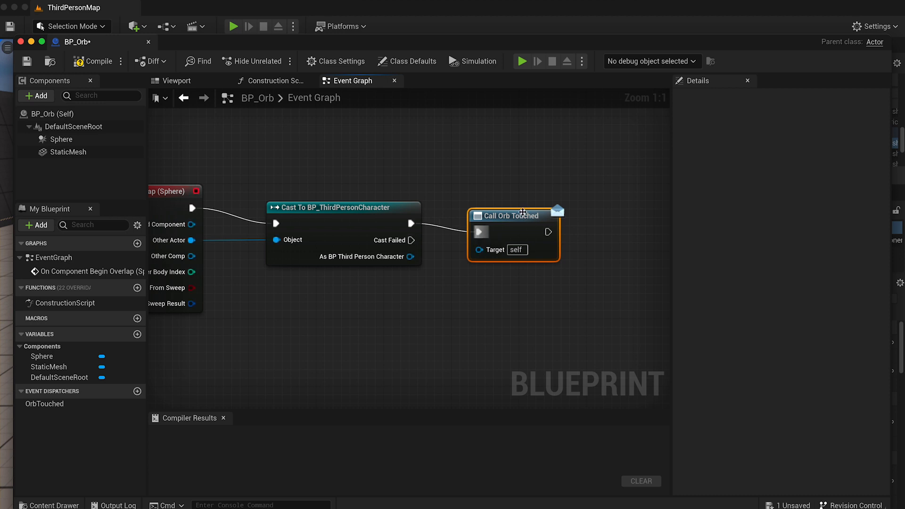
pyautogui.moveTo(522, 208); pyautogui.dragTo(522, 199)
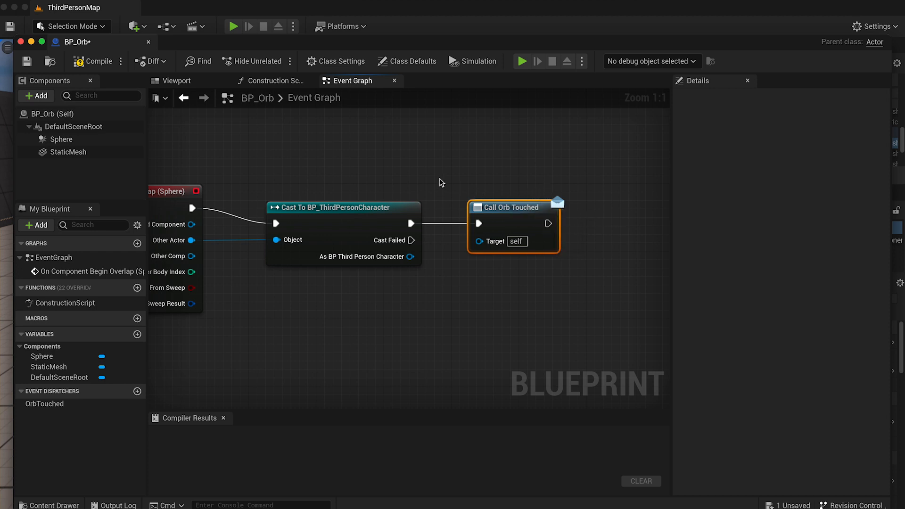
# - Compile and save BP_Orb, close its editor, and place an instance in the level near the player start
pyautogui.click(80, 64)
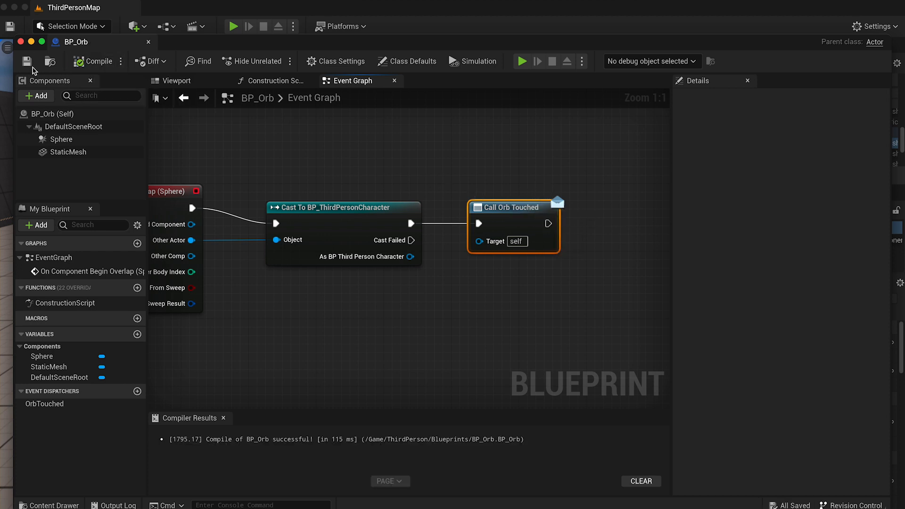
pyautogui.click(20, 42)
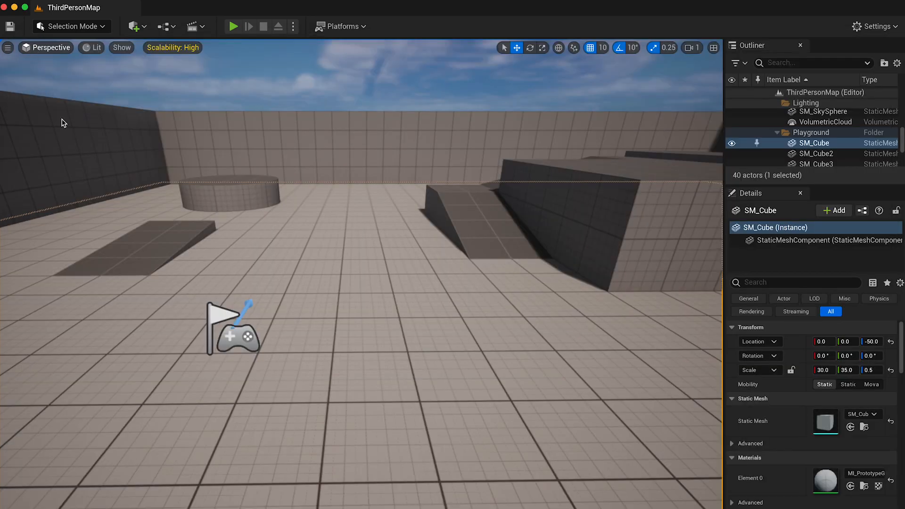
pyautogui.hotkey('ctrl', 'space')
pyautogui.moveTo(292, 363); pyautogui.dragTo(72, 317)
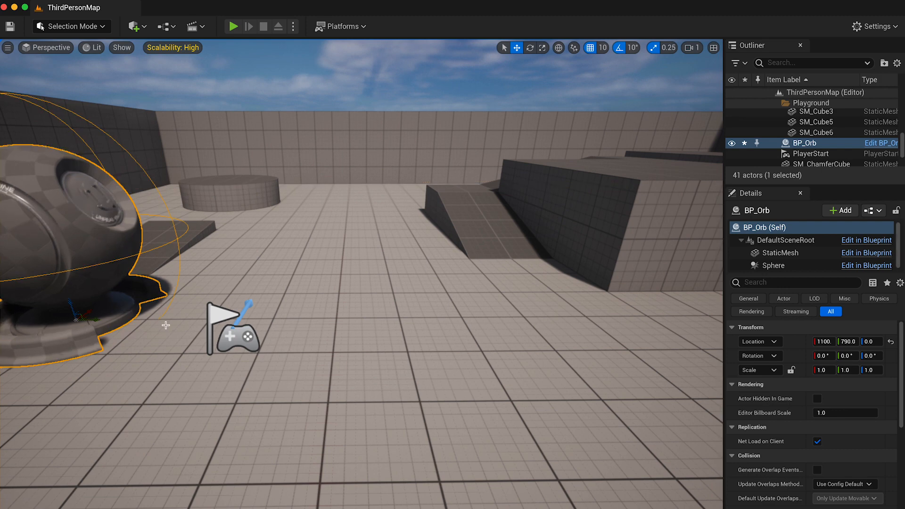
pyautogui.moveTo(362, 274); pyautogui.dragTo(347, 264)
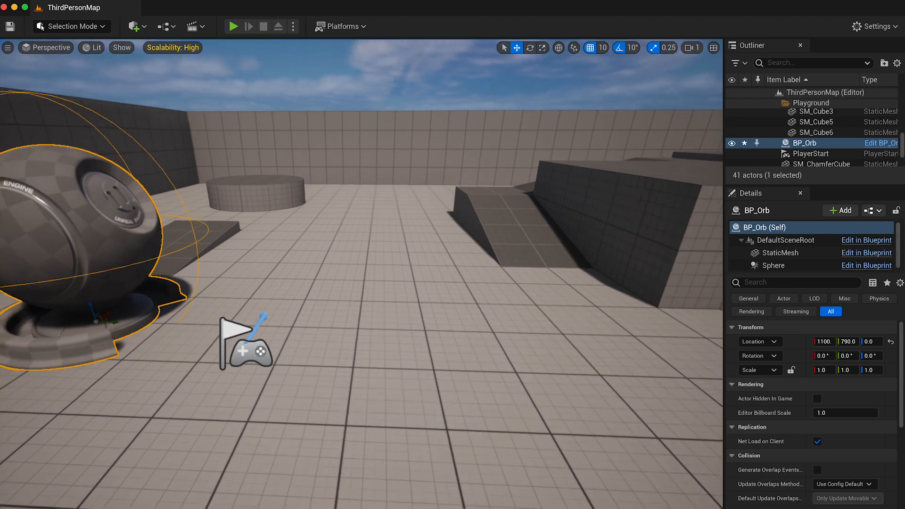
pyautogui.moveTo(333, 395); pyautogui.dragTo(372, 384, button='middle')
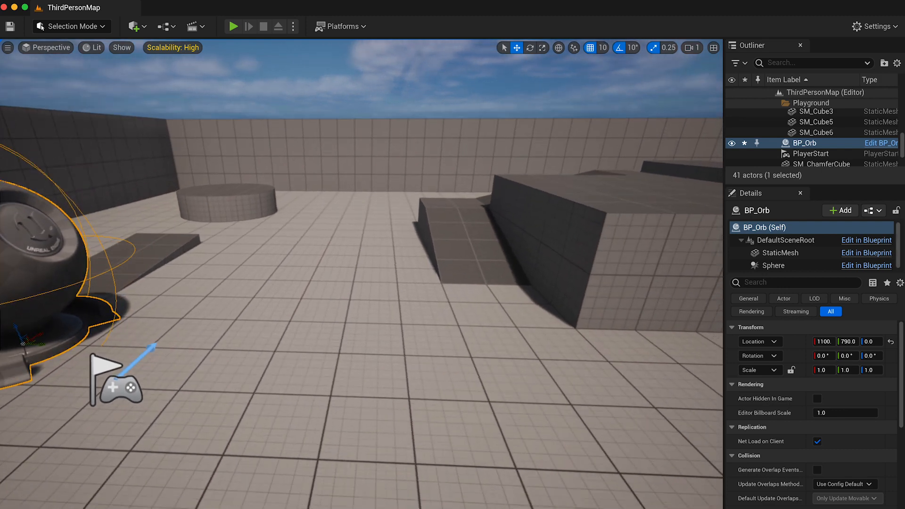
# - Open the BP_Sphere Blueprint, inspect its Sphere component in the viewport, and return to its Event Graph
pyautogui.hotkey('ctrl', 'space')
pyautogui.doubleClick(388, 393)
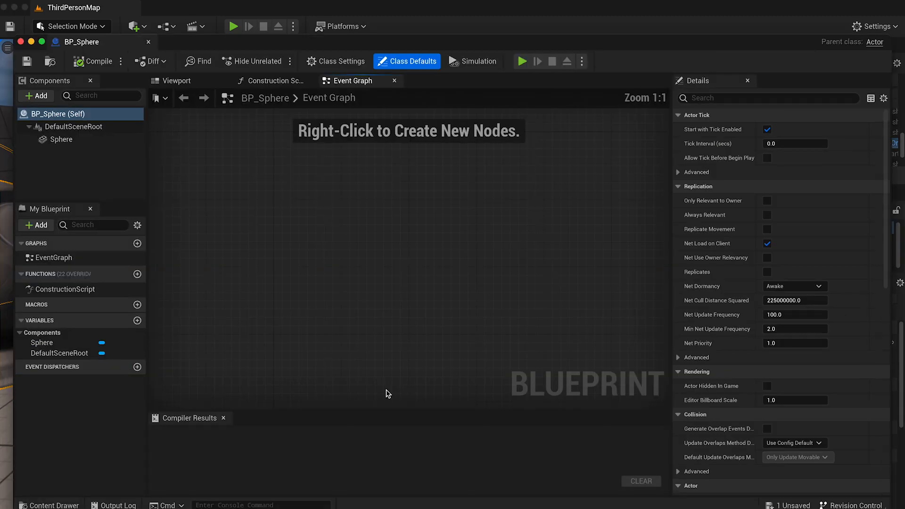
pyautogui.click(69, 139)
pyautogui.click(192, 87)
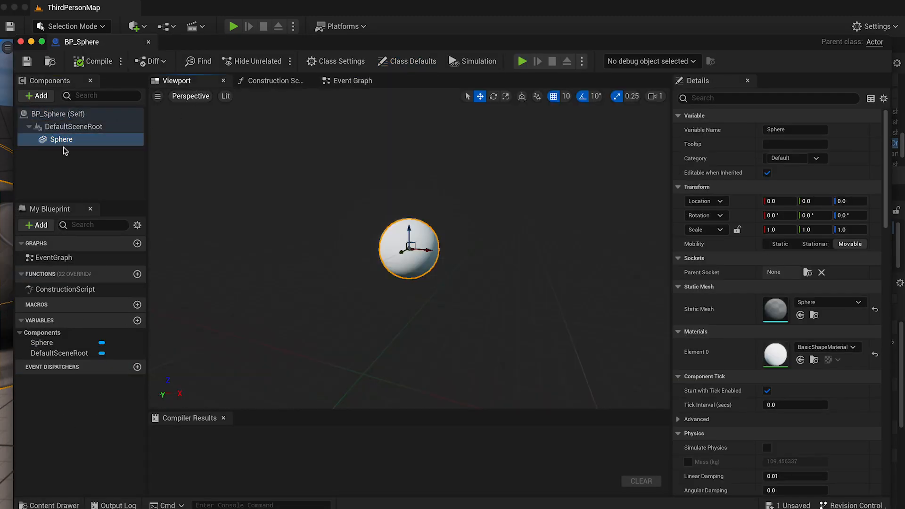
pyautogui.click(348, 83)
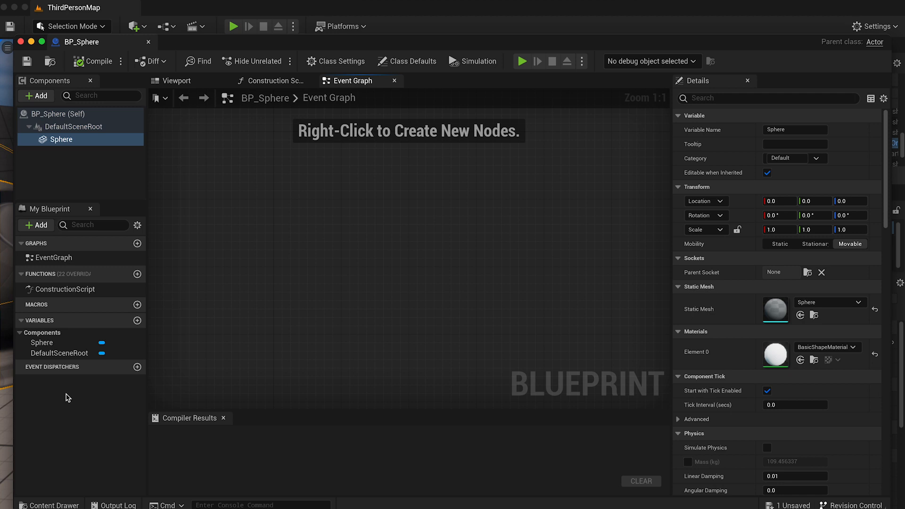
# - Create a variable named Orb in BP_Sphere with the BP Orb object reference type
pyautogui.click(137, 320)
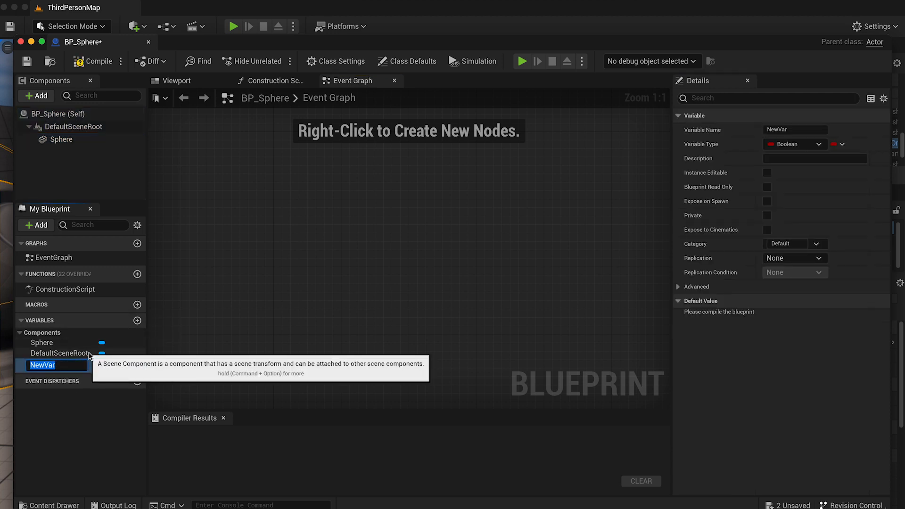
pyautogui.write('Orb')
pyautogui.press('Return')
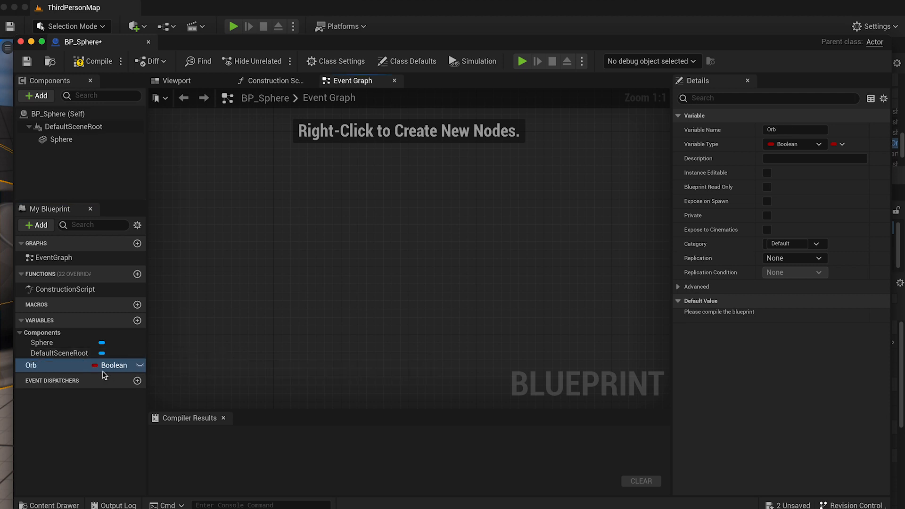
pyautogui.click(111, 365)
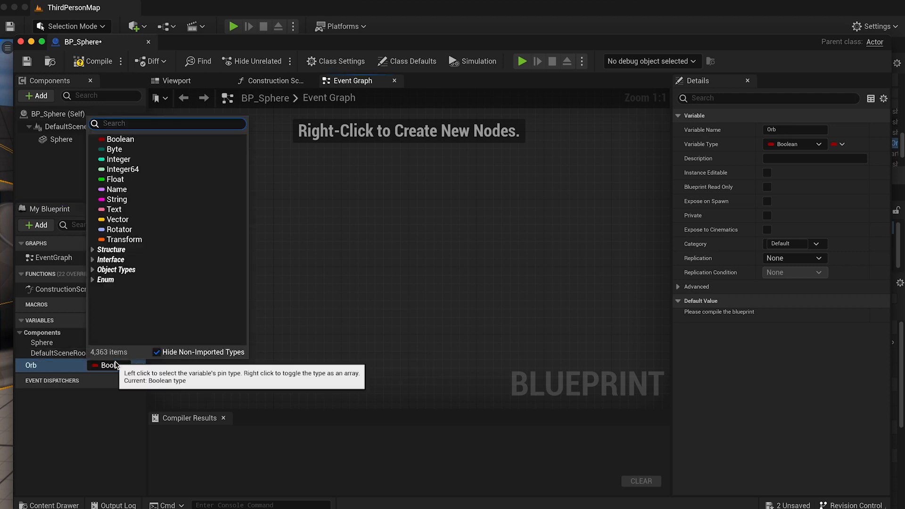
pyautogui.write('BP_Or')
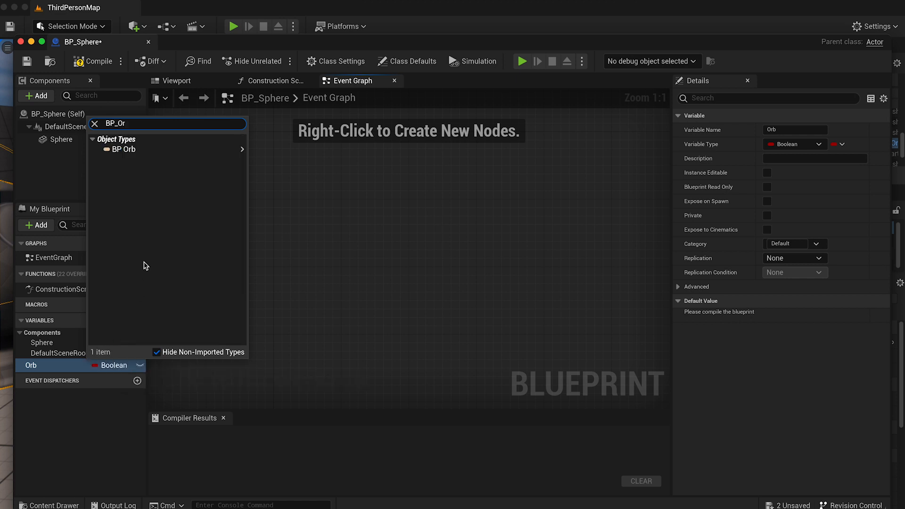
pyautogui.moveTo(217, 150)
pyautogui.click(272, 150)
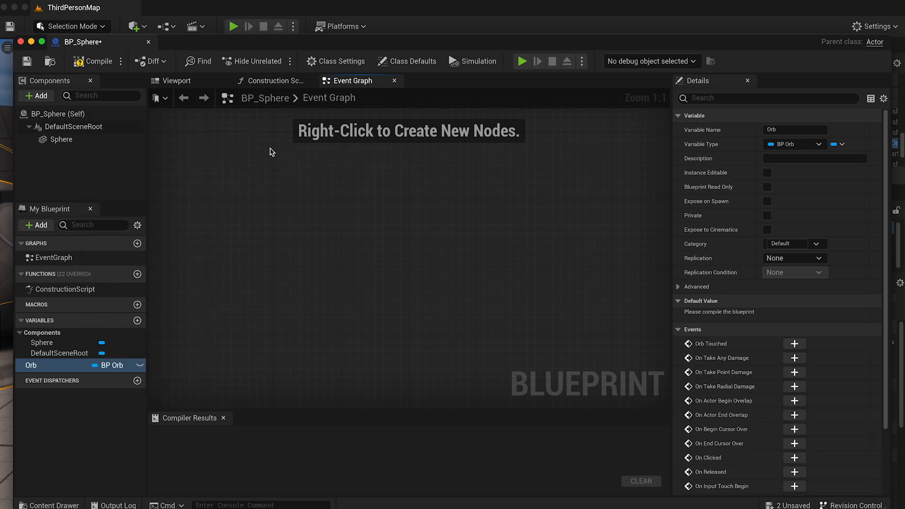
# - Make the Orb variable Instance Editable, and compile and save BP_Sphere
pyautogui.click(57, 369)
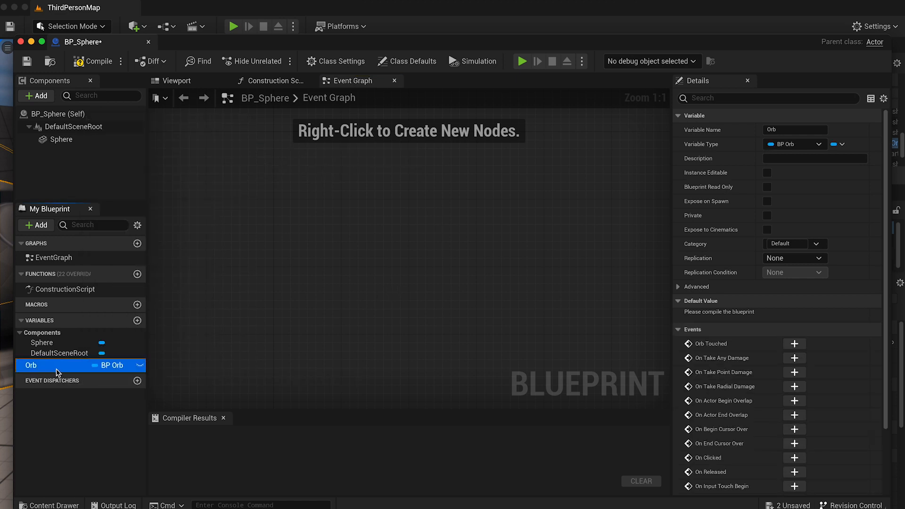
pyautogui.click(766, 173)
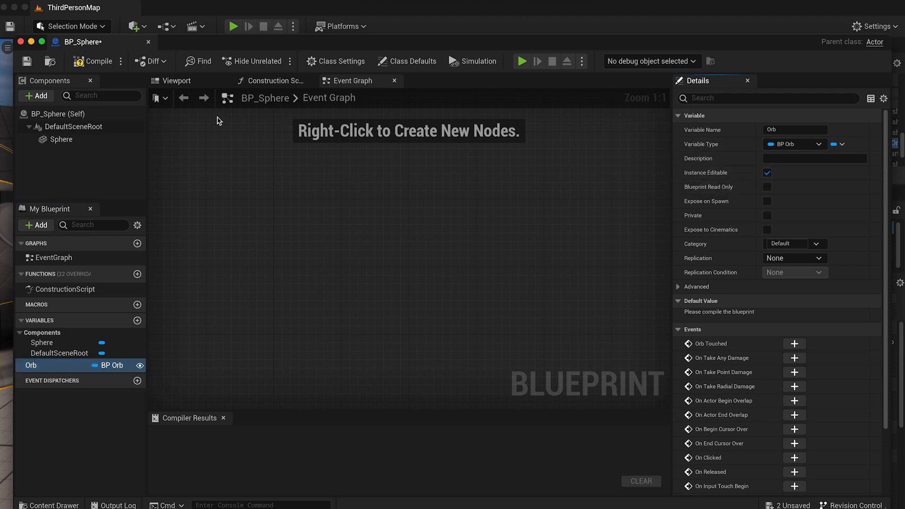
pyautogui.click(92, 65)
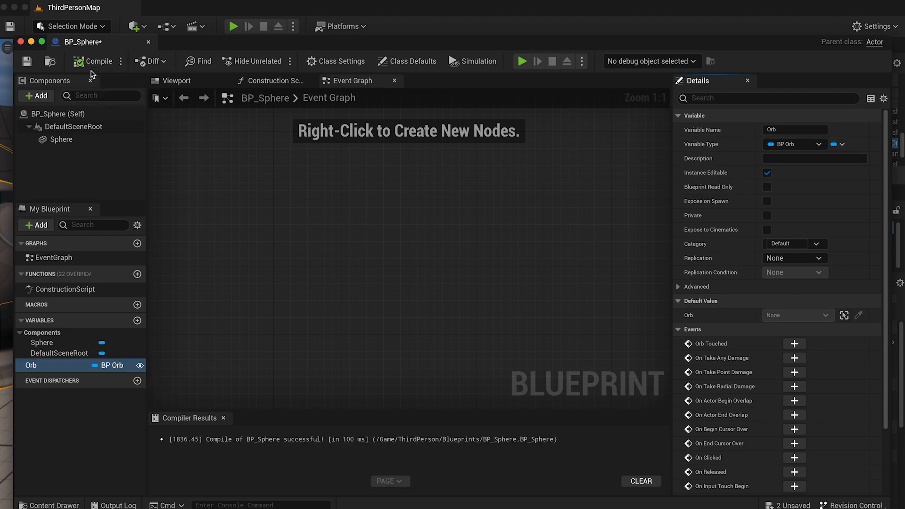
pyautogui.click(27, 62)
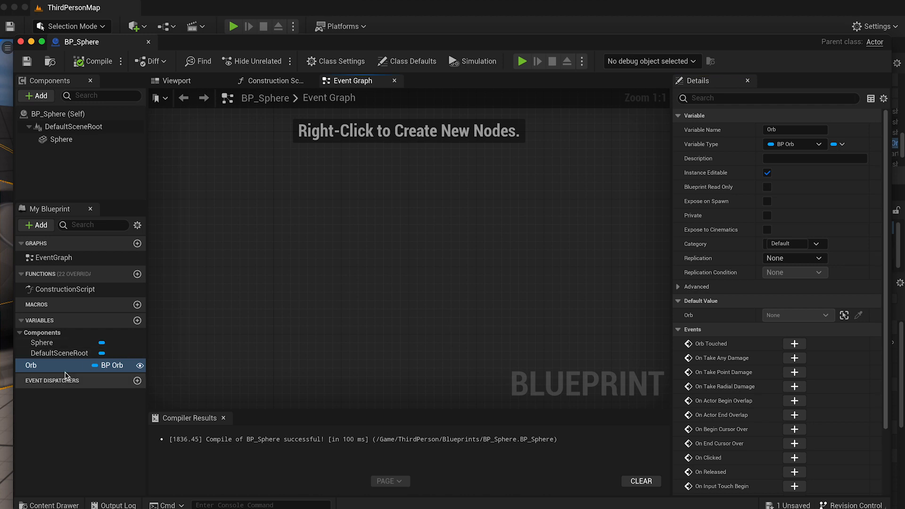
# - Add a getter for the Orb variable in BP_Sphere's Event Graph and assign its Orb Touched dispatcher to a new bound custom event
pyautogui.moveTo(47, 371); pyautogui.dragTo(317, 283)
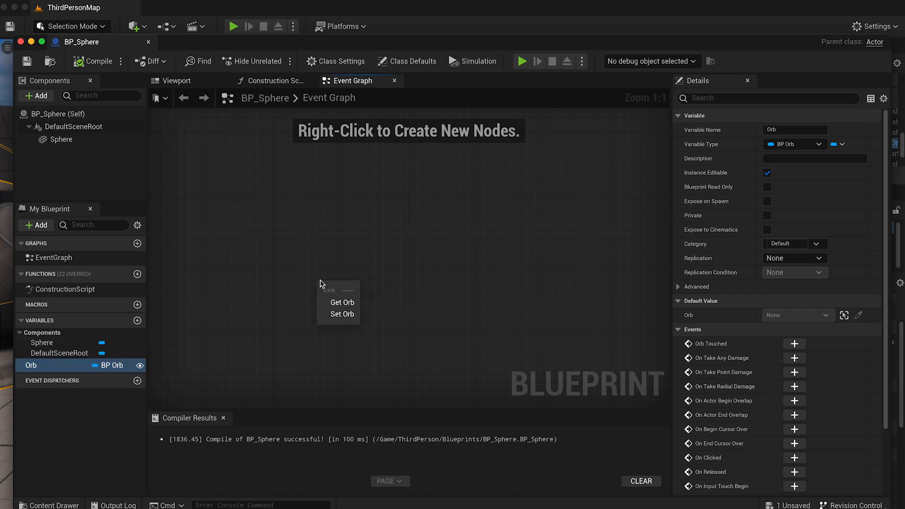
pyautogui.click(348, 300)
pyautogui.moveTo(372, 285); pyautogui.dragTo(425, 249)
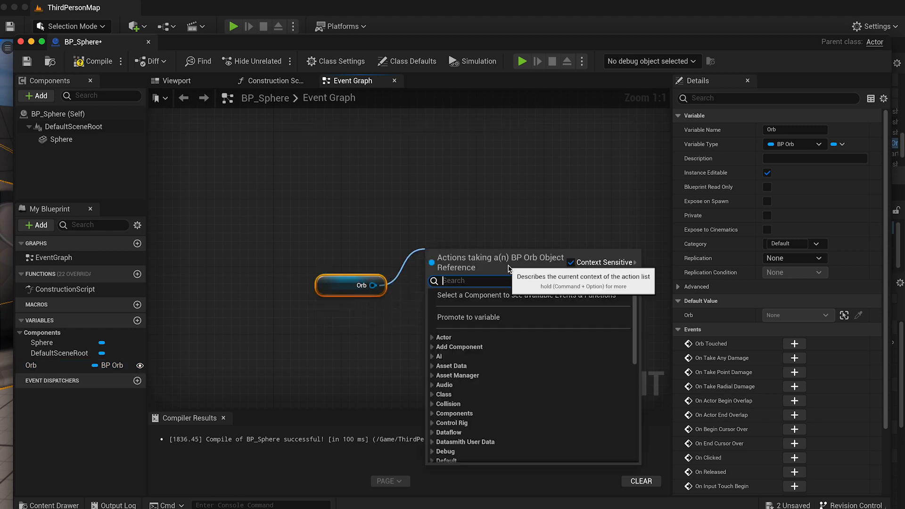
pyautogui.write('assign')
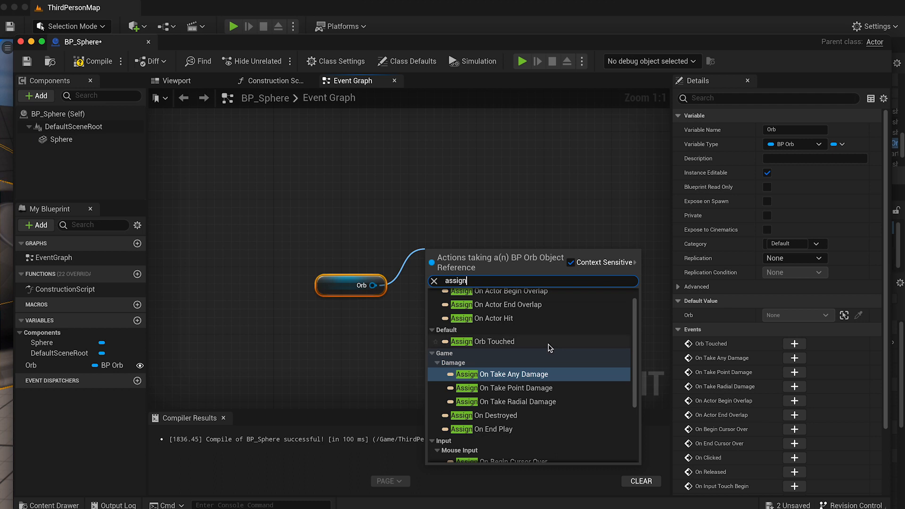
pyautogui.click(477, 342)
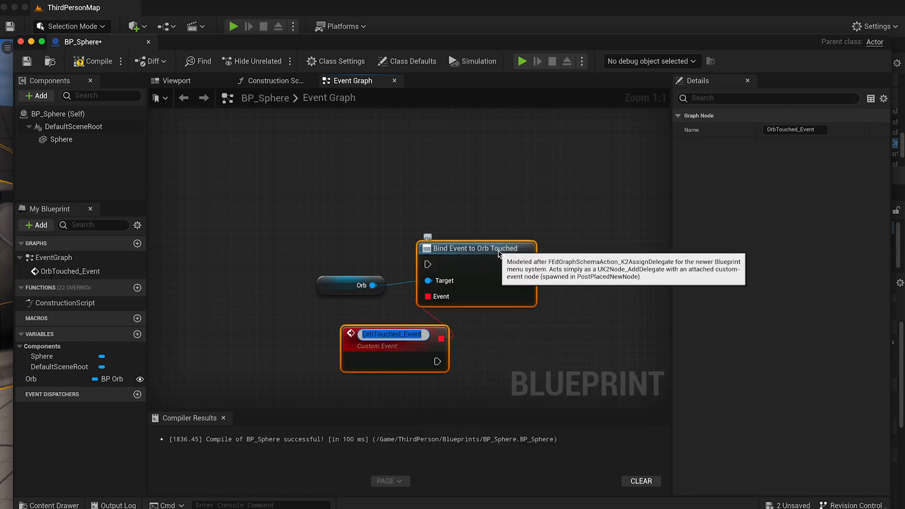
pyautogui.moveTo(442, 248); pyautogui.dragTo(484, 239)
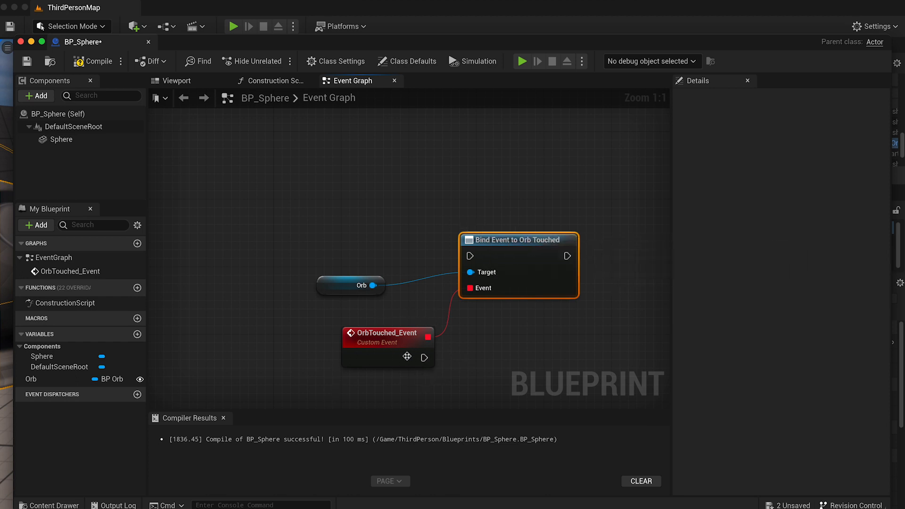
pyautogui.click(272, 212)
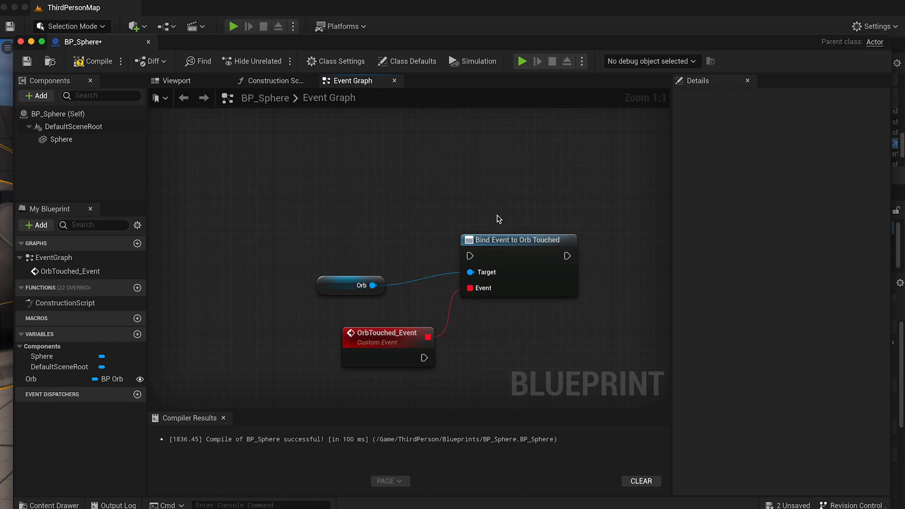
# - Add an Event BeginPlay node and connect its execution output to the Bind Event to Orb Touched node
pyautogui.rightClick(272, 203)
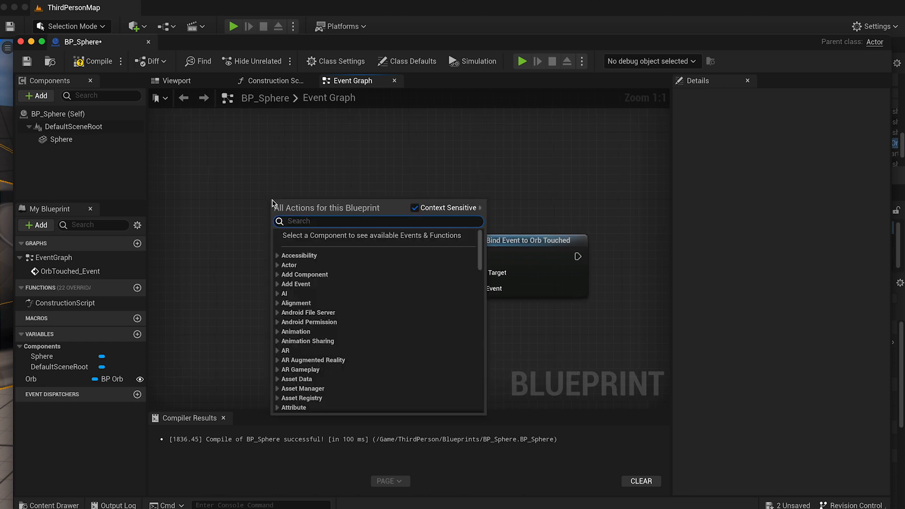
pyautogui.write('event')
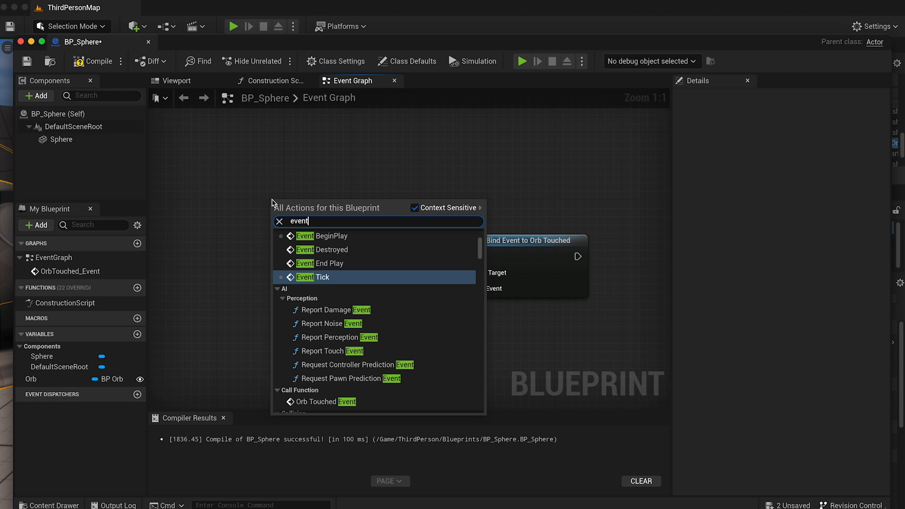
pyautogui.click(340, 237)
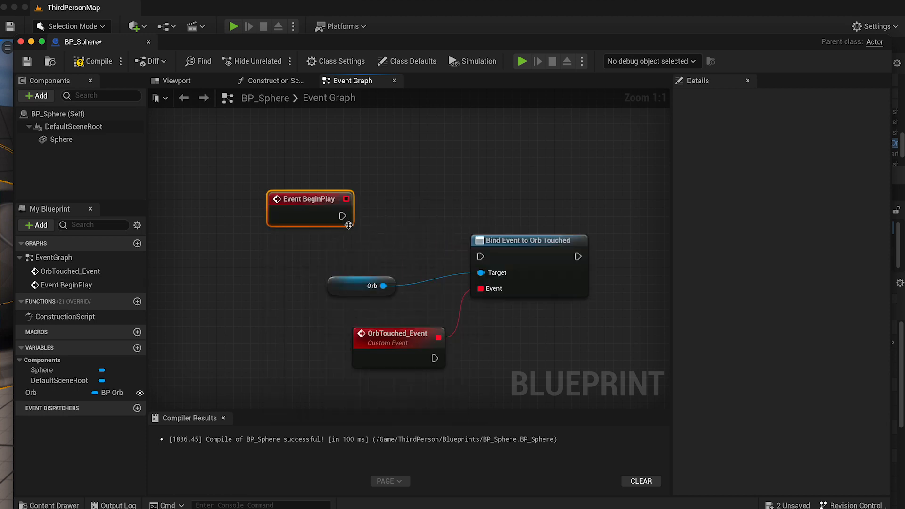
pyautogui.moveTo(344, 216); pyautogui.dragTo(480, 256)
pyautogui.moveTo(301, 203); pyautogui.dragTo(335, 219)
pyautogui.moveTo(553, 238); pyautogui.dragTo(517, 239, button='right')
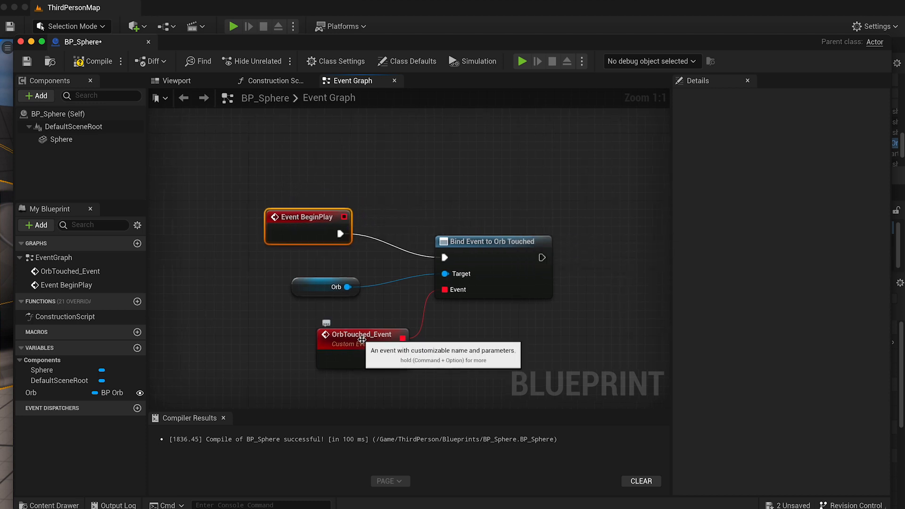
# - Connect a Set Material node targeting the Sphere component to the execution output of OrbTouched_Event
pyautogui.hscroll(3, 361, 337)
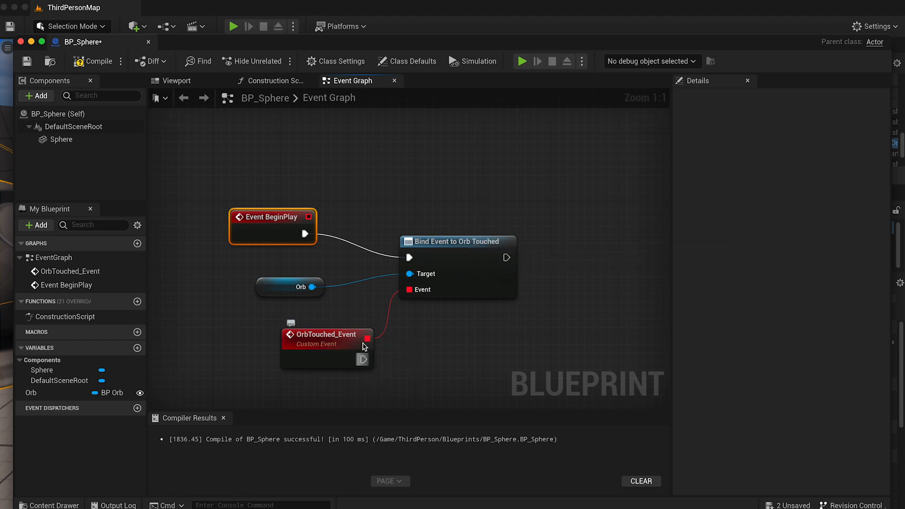
pyautogui.moveTo(362, 360); pyautogui.dragTo(439, 352)
pyautogui.write('set mat')
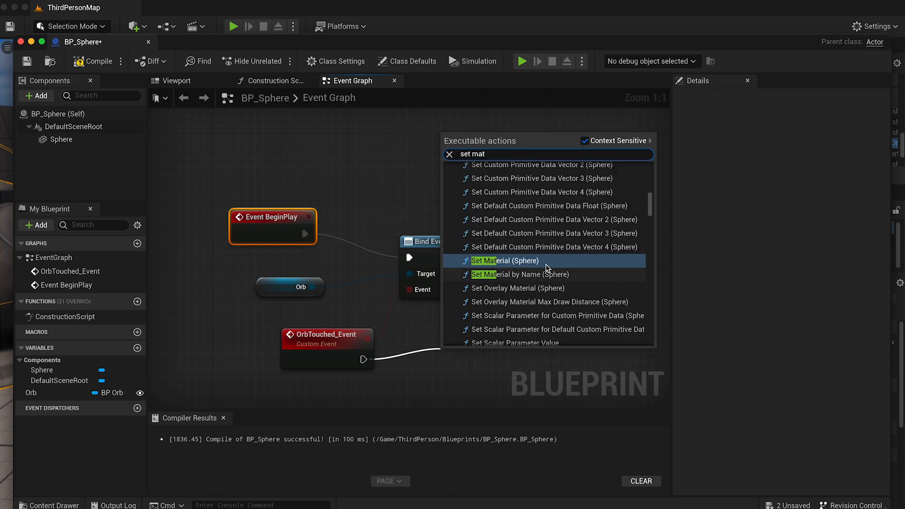
pyautogui.click(545, 265)
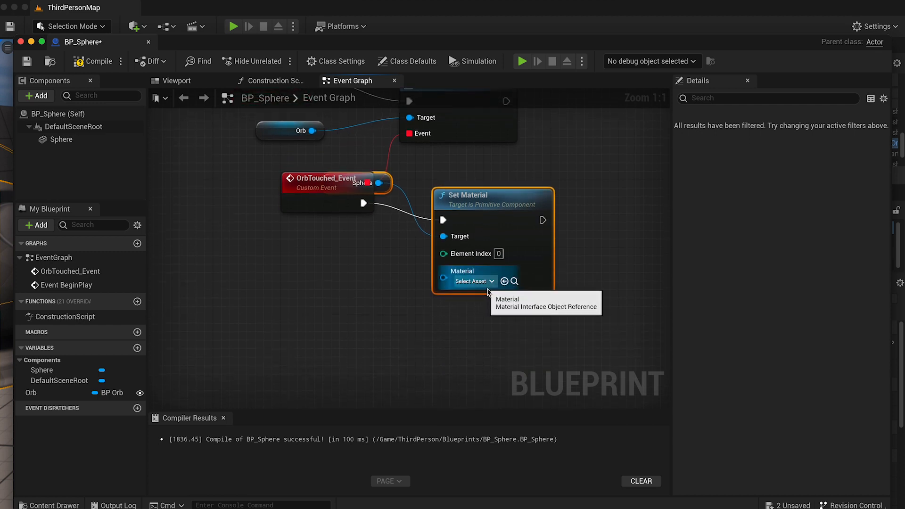
# - Choose FrameMaterial as the material of the Set Material node
pyautogui.click(490, 282)
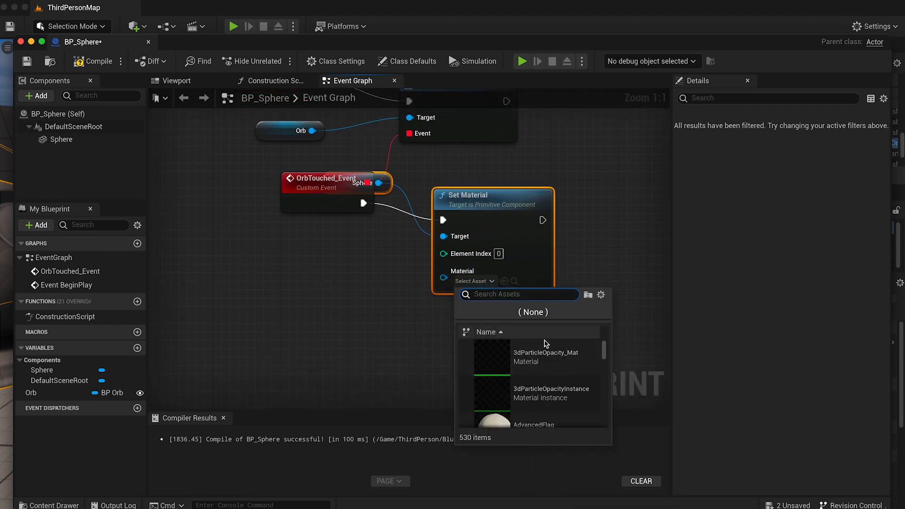
pyautogui.write('framed')
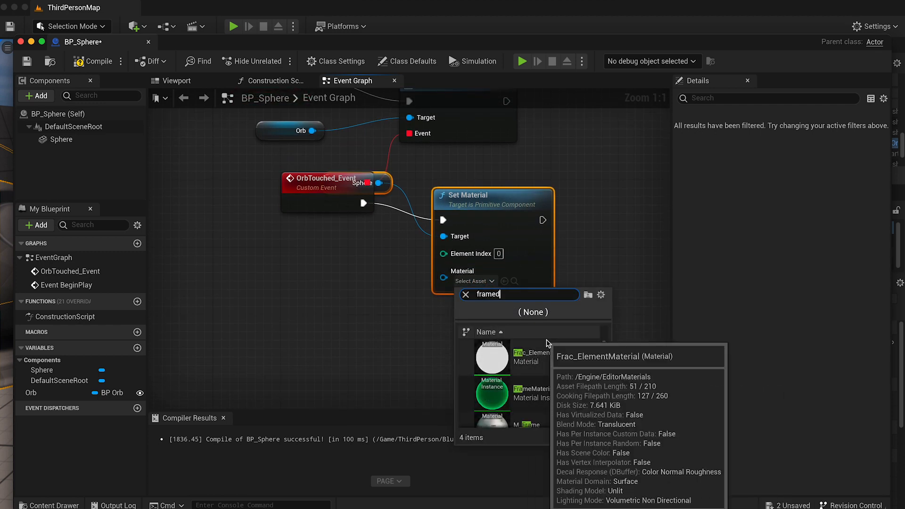
pyautogui.press('BackSpace')
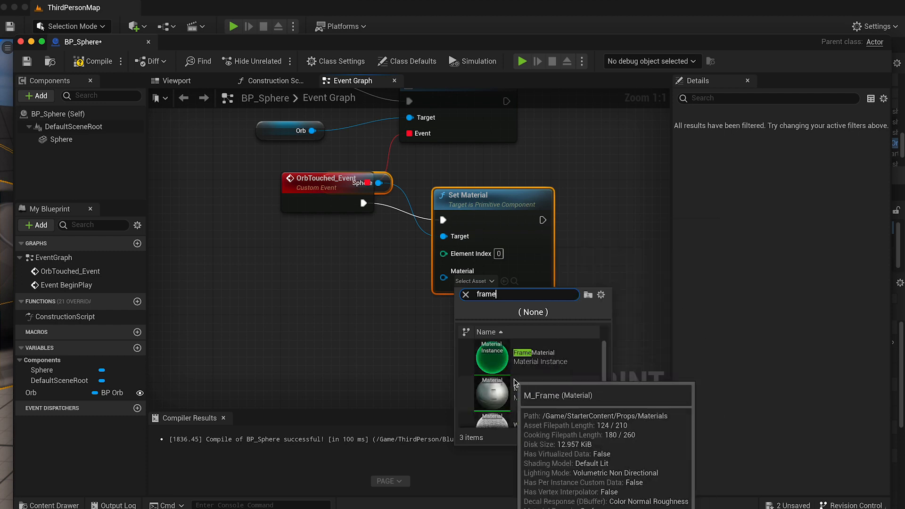
pyautogui.click(501, 364)
pyautogui.click(380, 319)
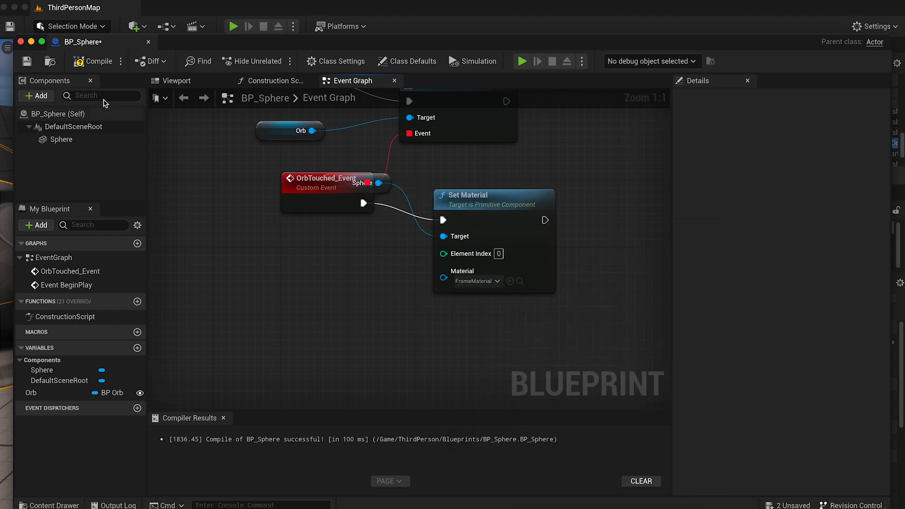
# - Compile and save BP_Sphere, and close its Blueprint editor
pyautogui.click(91, 61)
pyautogui.click(27, 62)
pyautogui.click(20, 41)
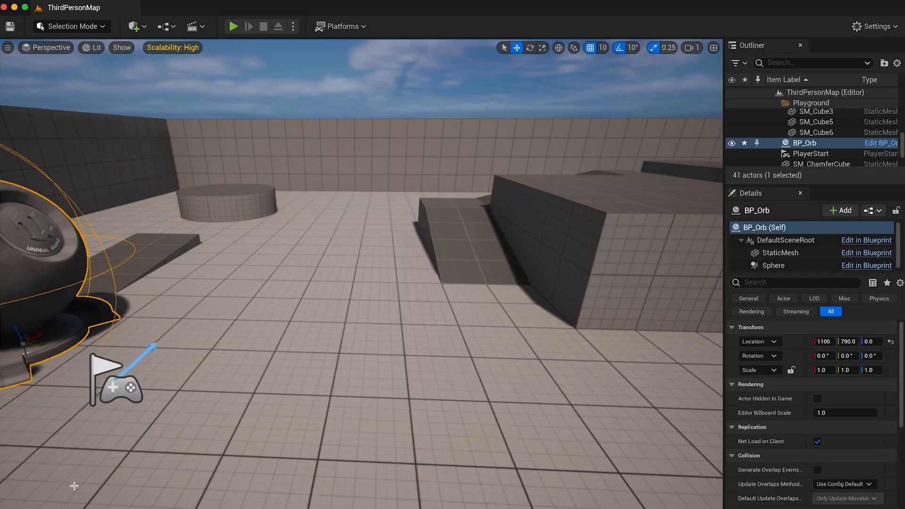
# - Place an instance of BP_Sphere in the level near the orb, at about X 1320, Y 1270, Z 90
pyautogui.press('super+Tab')
pyautogui.click(210, 460)
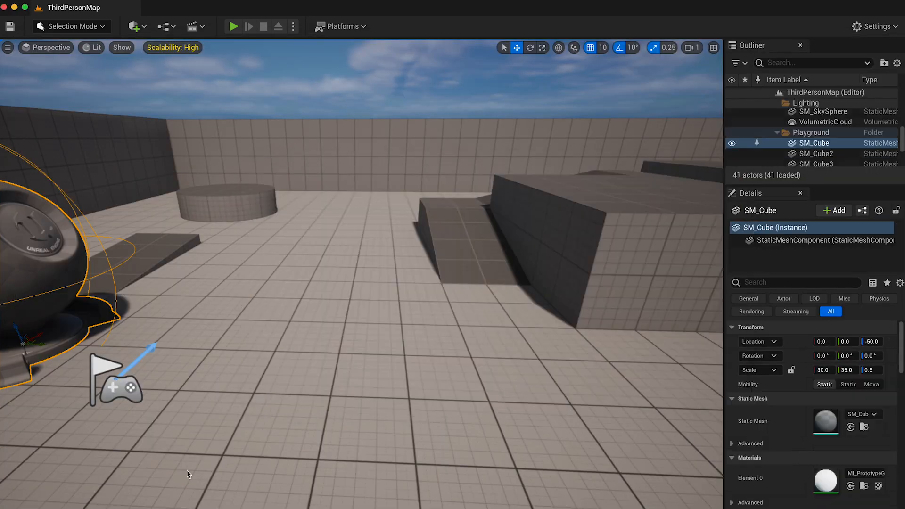
pyautogui.hotkey('ctrl', 'space')
pyautogui.moveTo(365, 429); pyautogui.dragTo(328, 234)
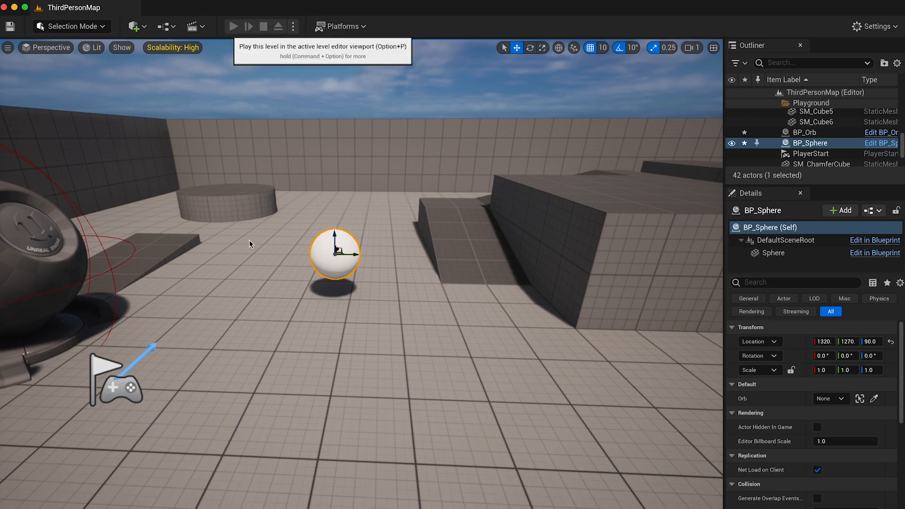
# - Play the level, walk the character to the orb, end the session and close the Message Log
pyautogui.hotkey('alt', 'p')
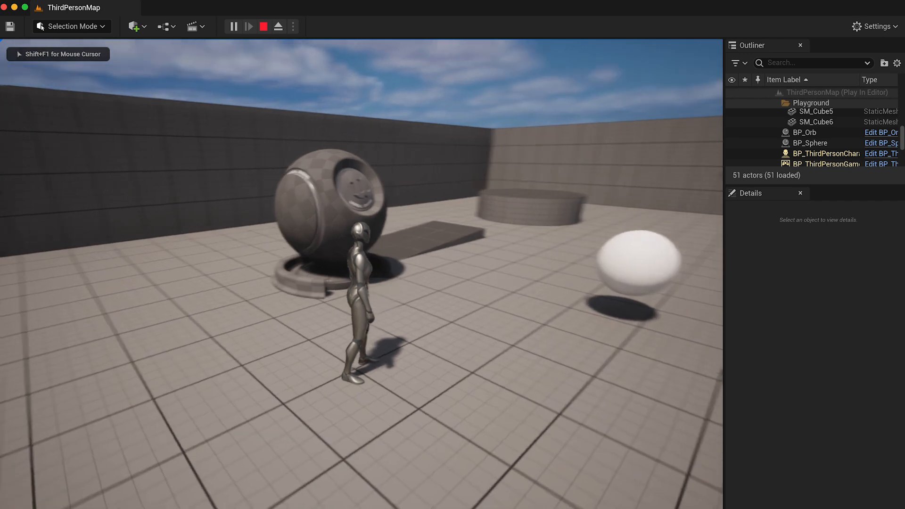
pyautogui.press('w')
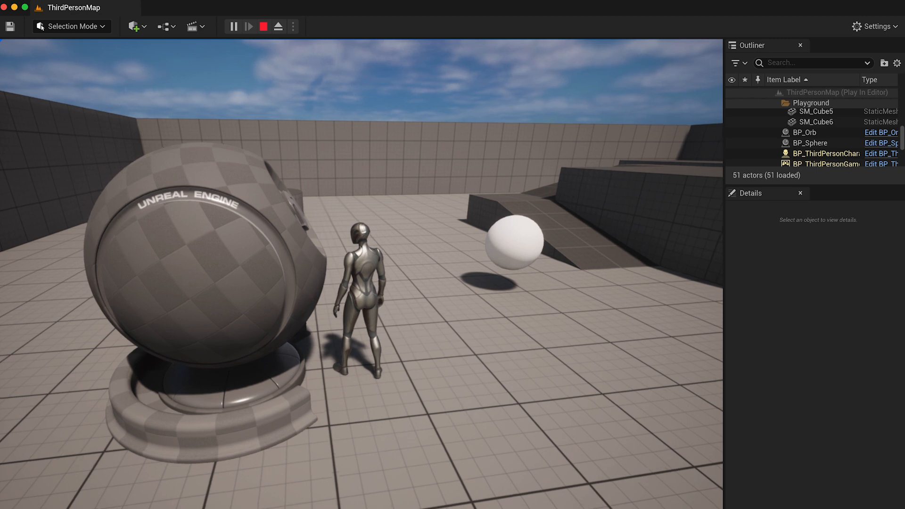
pyautogui.press('Escape')
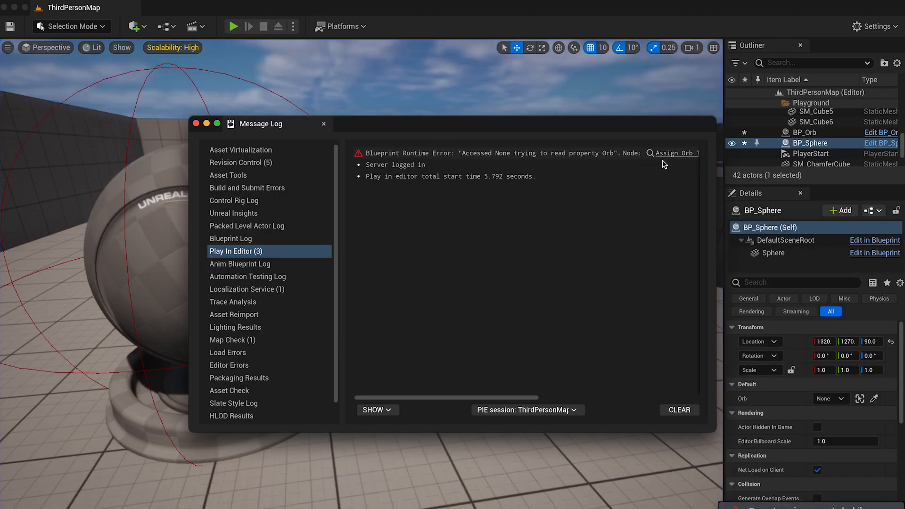
pyautogui.click(196, 124)
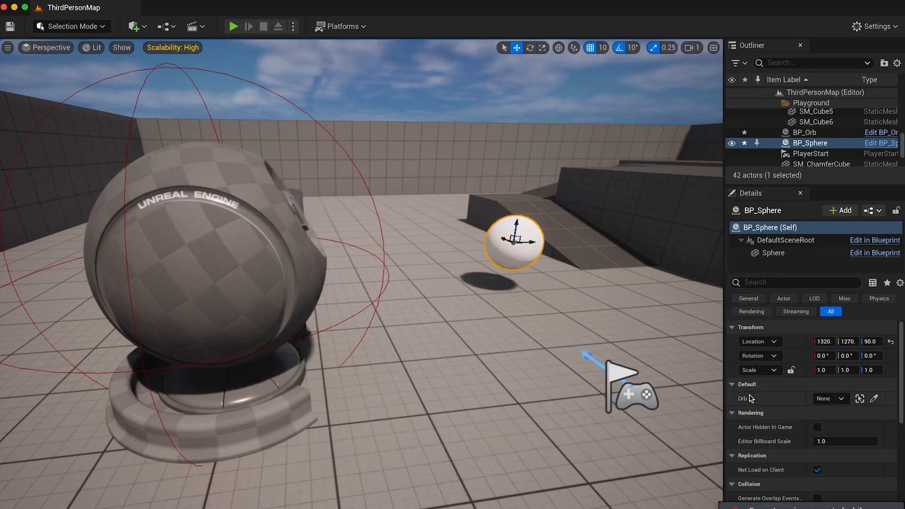
# - Set the placed BP_Sphere's Orb reference to the BP_Orb actor in the level
pyautogui.click(874, 399)
pyautogui.click(199, 301)
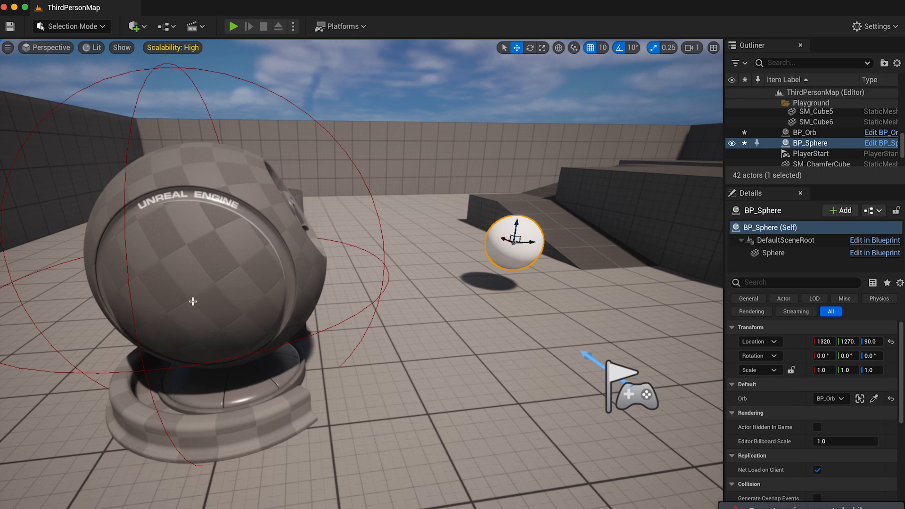
# - Play the level again, walk the character into the orb to test the sphere's material change, and end the session
pyautogui.click(233, 26)
pyautogui.click(362, 275)
pyautogui.press('w')
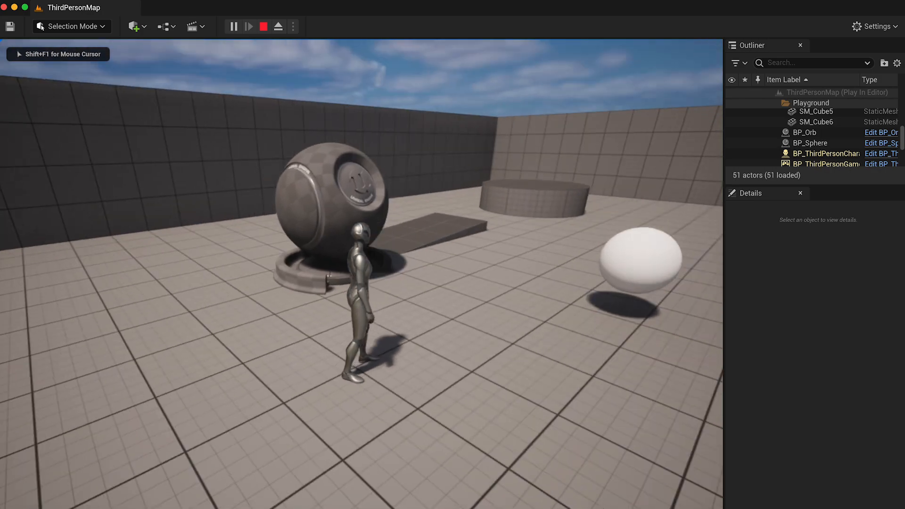
pyautogui.press('w')
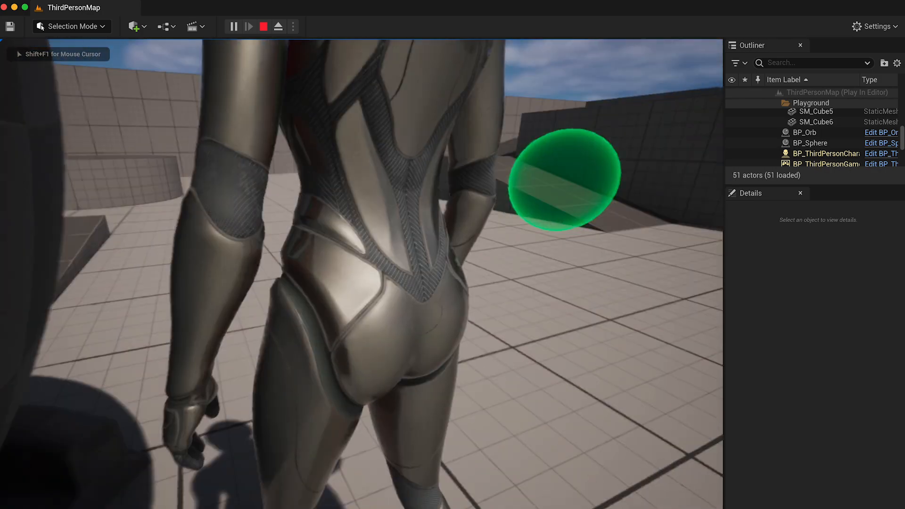
pyautogui.press('w')
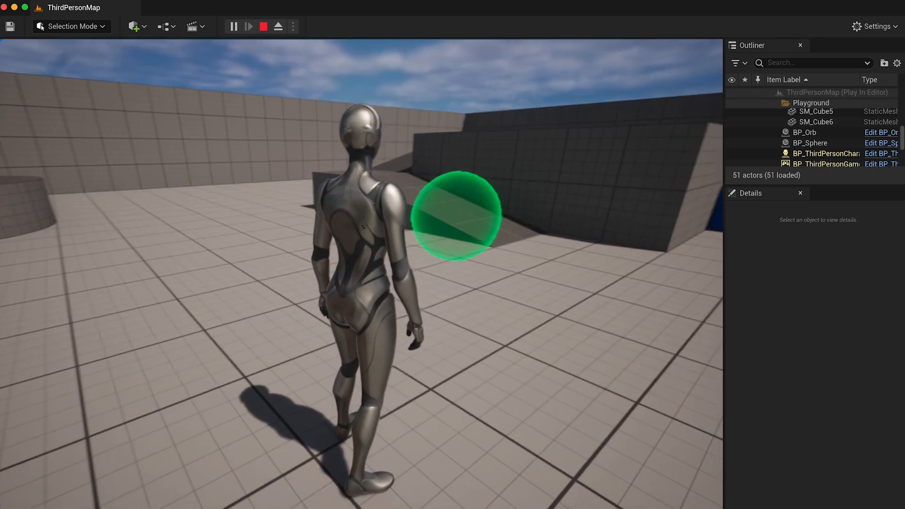
pyautogui.press('Escape')
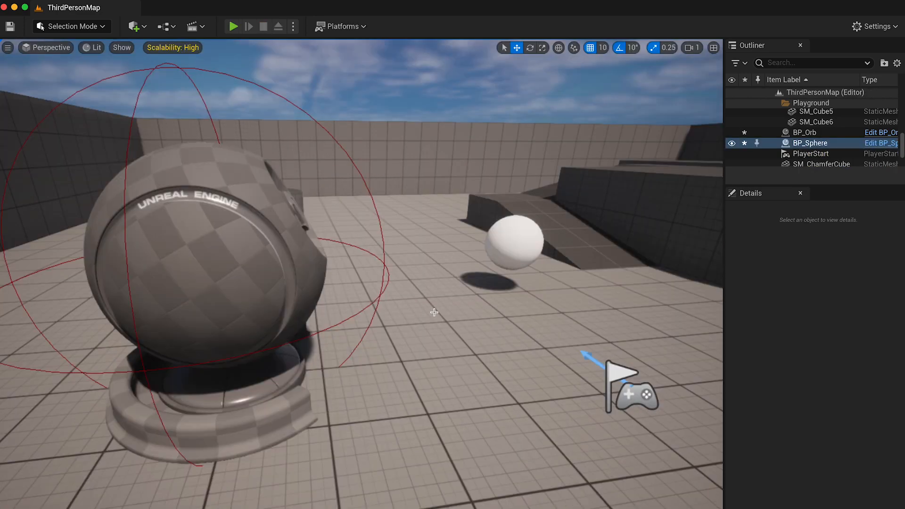
# - Place a Target Point beyond the white sphere at about X 1500, Y 1030, Z 90, and duplicate it along Y to about 1410
pyautogui.press('d')
pyautogui.moveTo(558, 269); pyautogui.dragTo(344, 193, button='right')
pyautogui.press('w')
pyautogui.press('s')
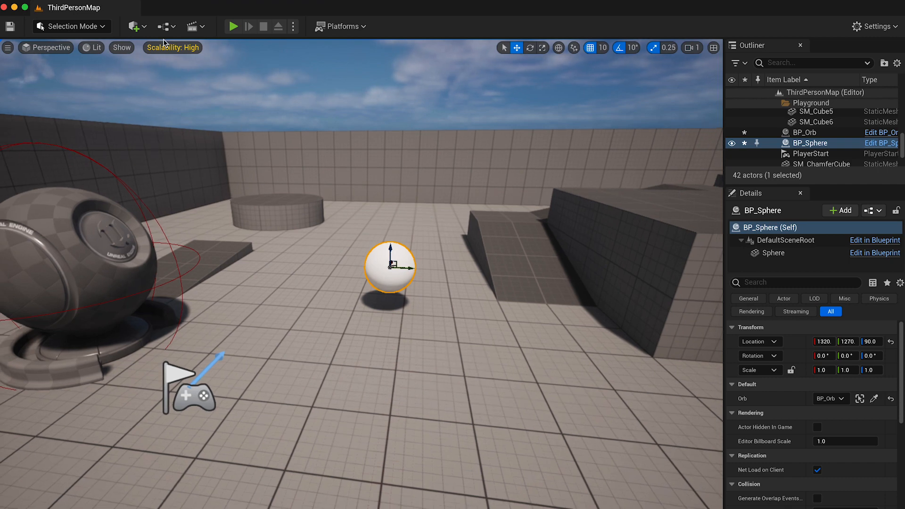
pyautogui.click(134, 26)
pyautogui.moveTo(179, 200)
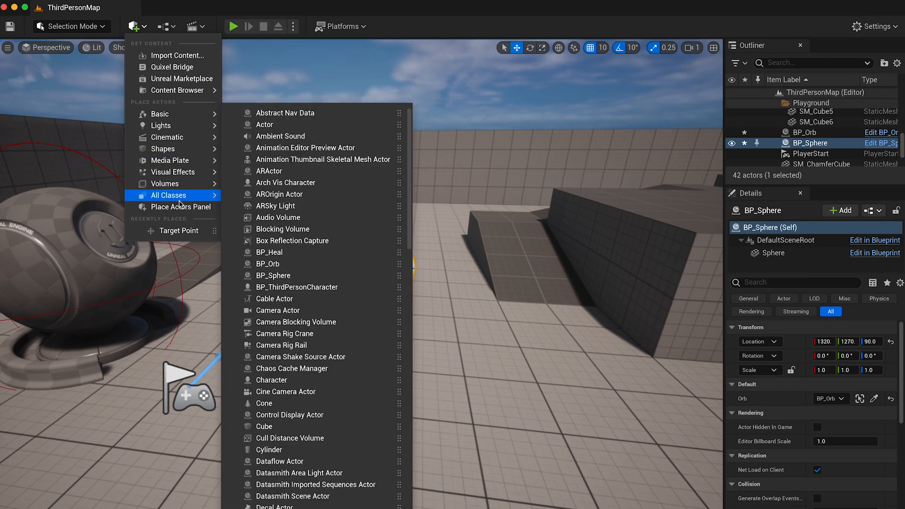
pyautogui.scroll(-20, 325, 288)
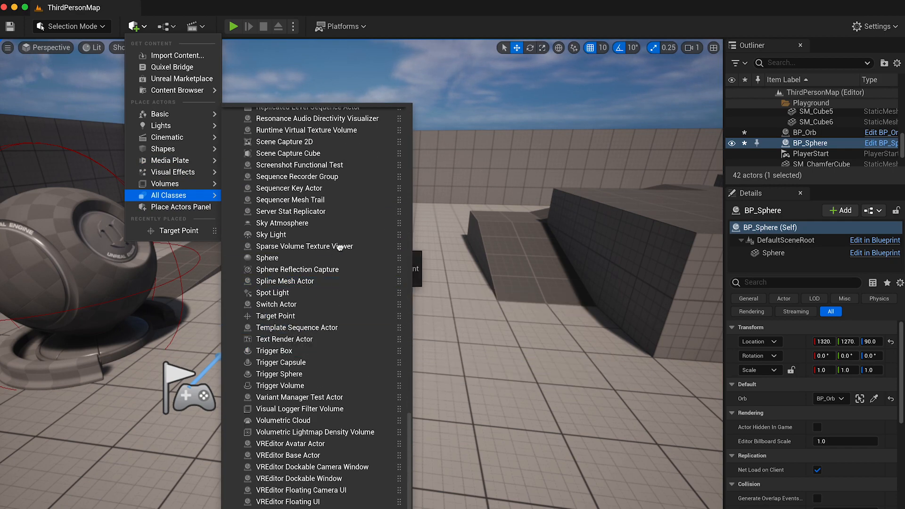
pyautogui.moveTo(389, 250); pyautogui.dragTo(473, 274)
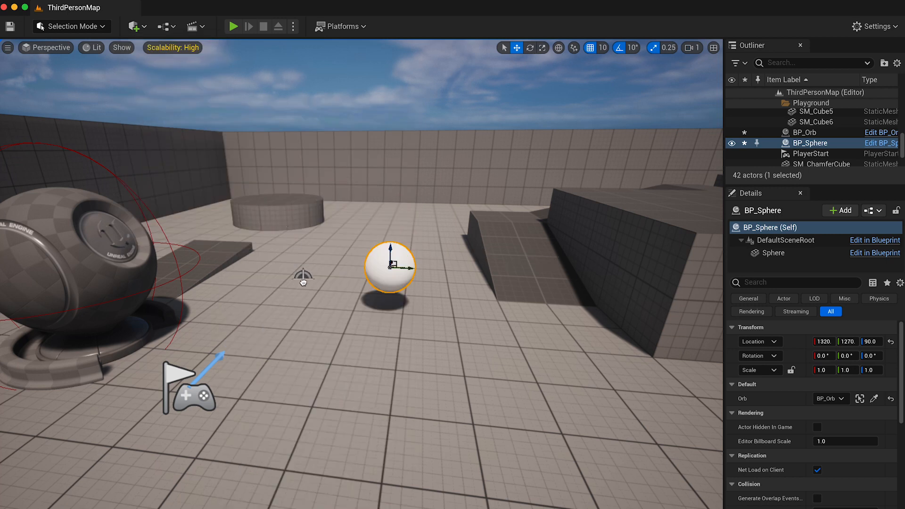
pyautogui.moveTo(303, 275); pyautogui.dragTo(301, 264)
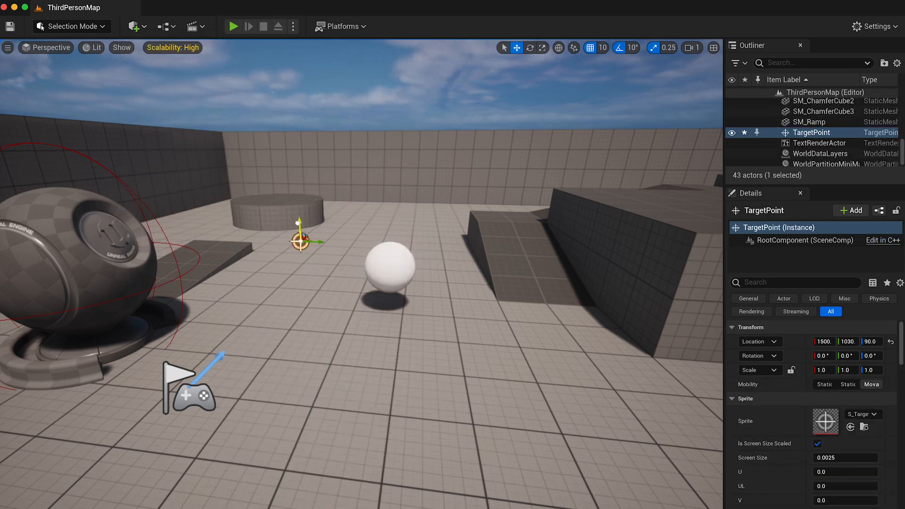
pyautogui.keyDown('alt'); pyautogui.moveTo(321, 242); pyautogui.dragTo(475, 253); pyautogui.keyUp('alt')
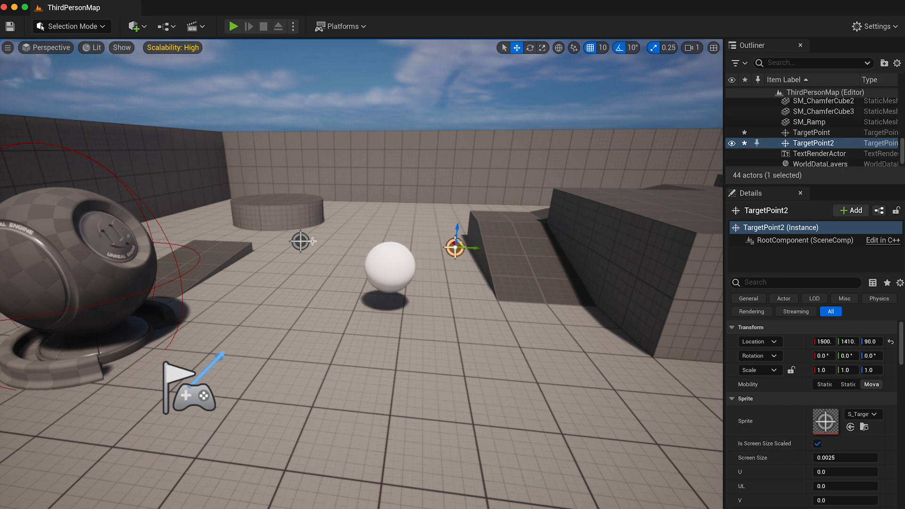
# - Play the level briefly to check how the target points appear in game, and end the session
pyautogui.click(233, 27)
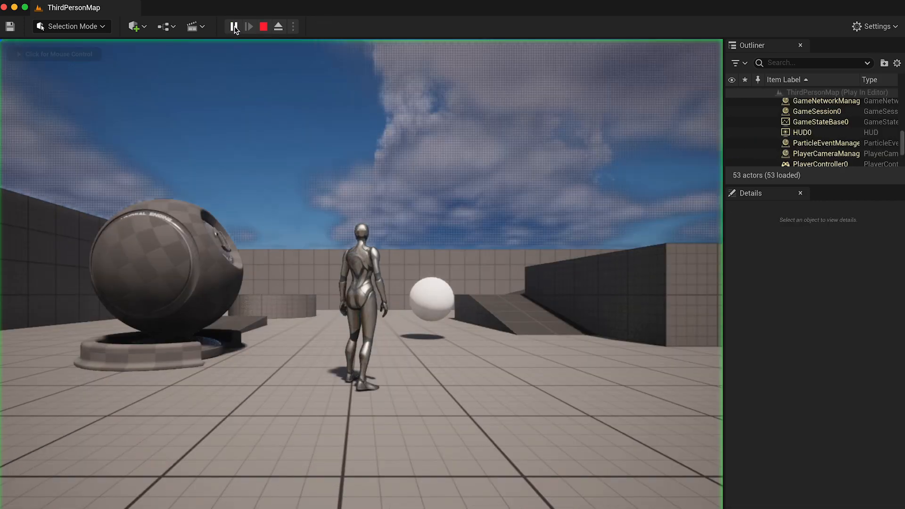
pyautogui.press('Escape')
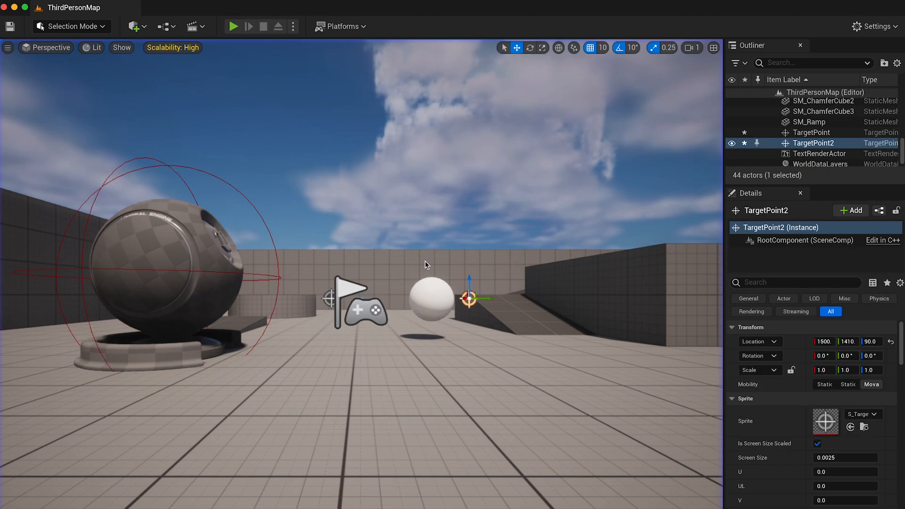
pyautogui.moveTo(391, 259); pyautogui.dragTo(393, 393, button='middle')
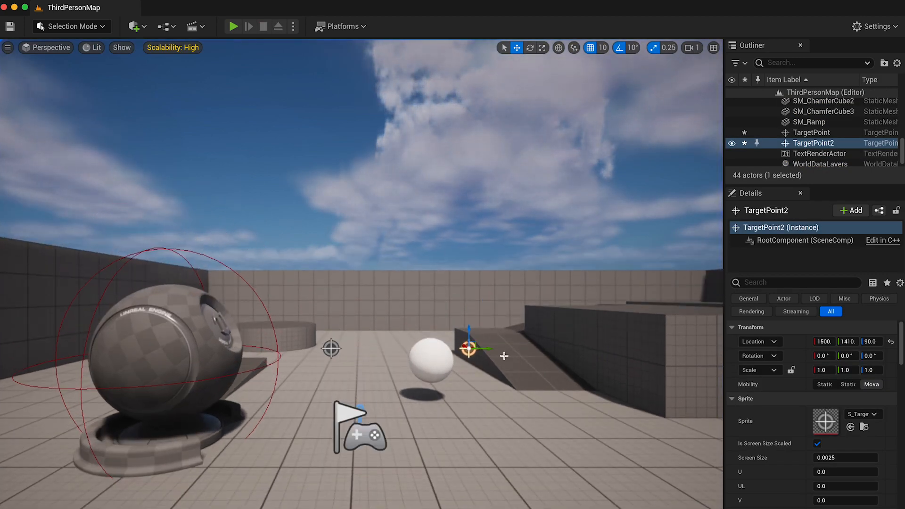
# - Select both target points, open the Level Blueprint and add reference nodes for TargetPoint2 and TargetPoint to its event graph
pyautogui.keyDown('ctrl'); pyautogui.click(332, 349); pyautogui.keyUp('ctrl')
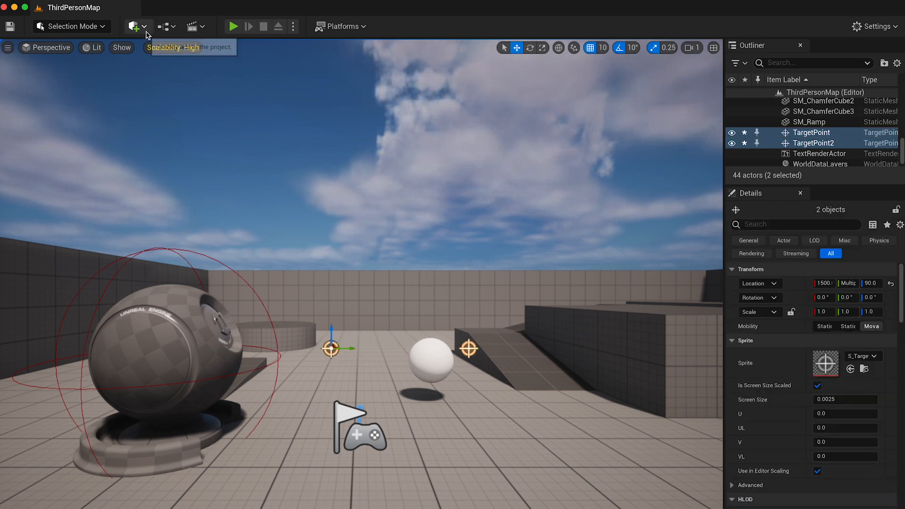
pyautogui.click(173, 27)
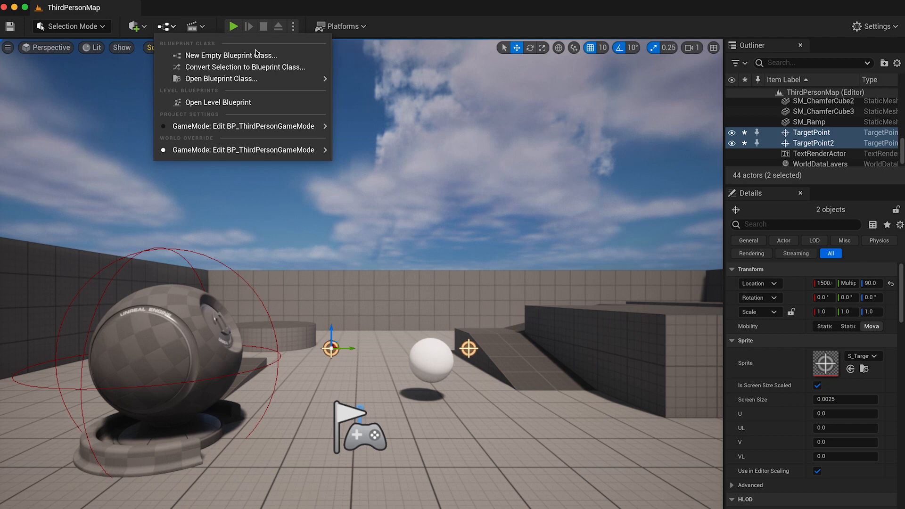
pyautogui.click(231, 105)
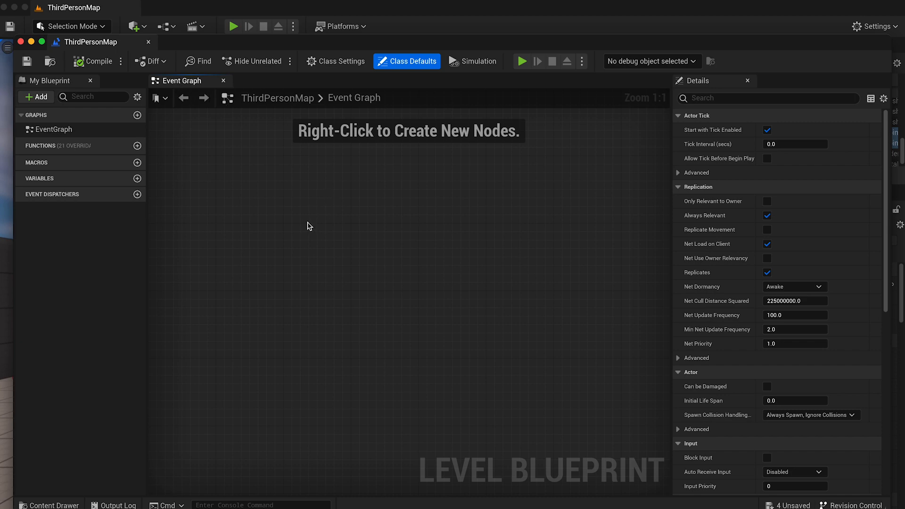
pyautogui.press('r')
pyautogui.click(267, 247)
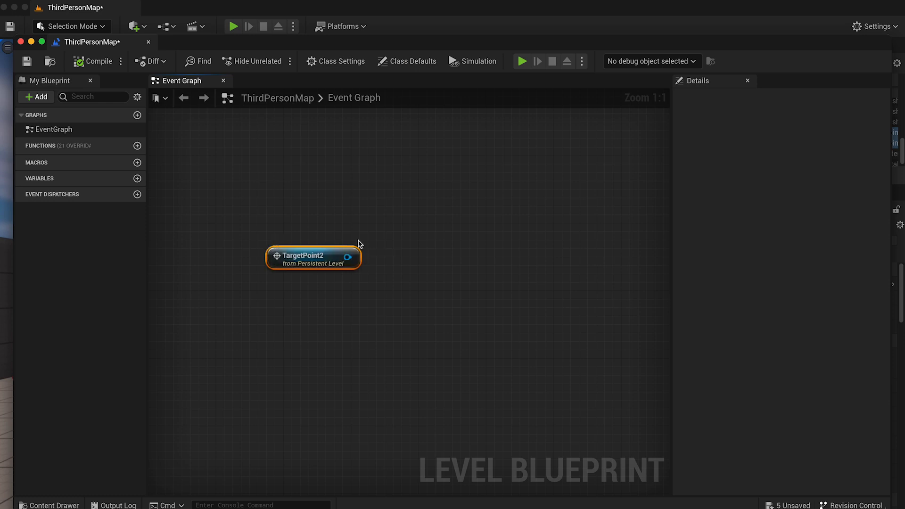
pyautogui.click(282, 185)
pyautogui.moveTo(307, 256); pyautogui.dragTo(310, 301)
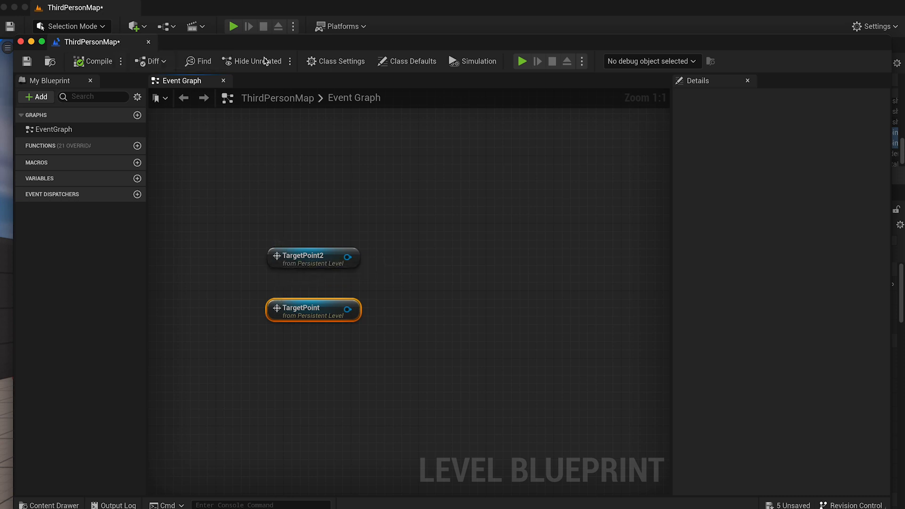
# - Move the Level Blueprint aside, select BP_Orb in the level and add its Orb Touched event to the graph
pyautogui.moveTo(245, 46); pyautogui.dragTo(473, 50)
pyautogui.click(178, 318)
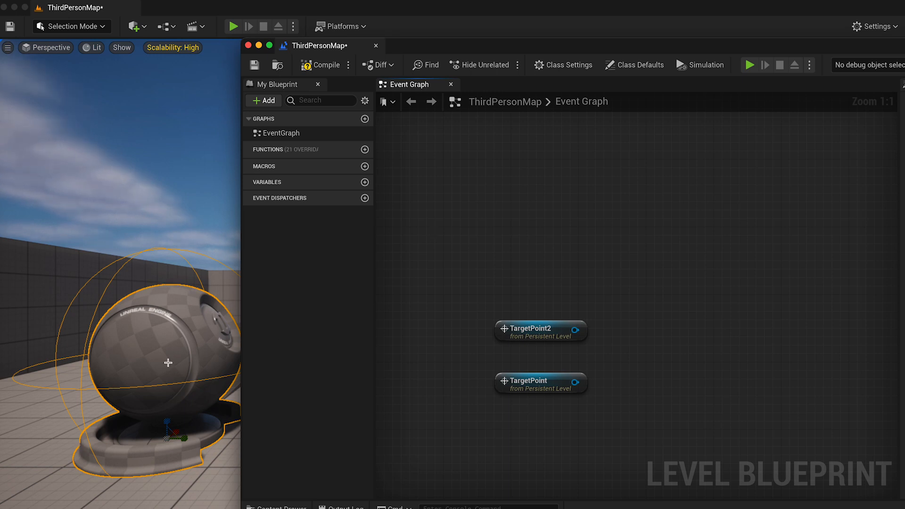
pyautogui.rightClick(425, 223)
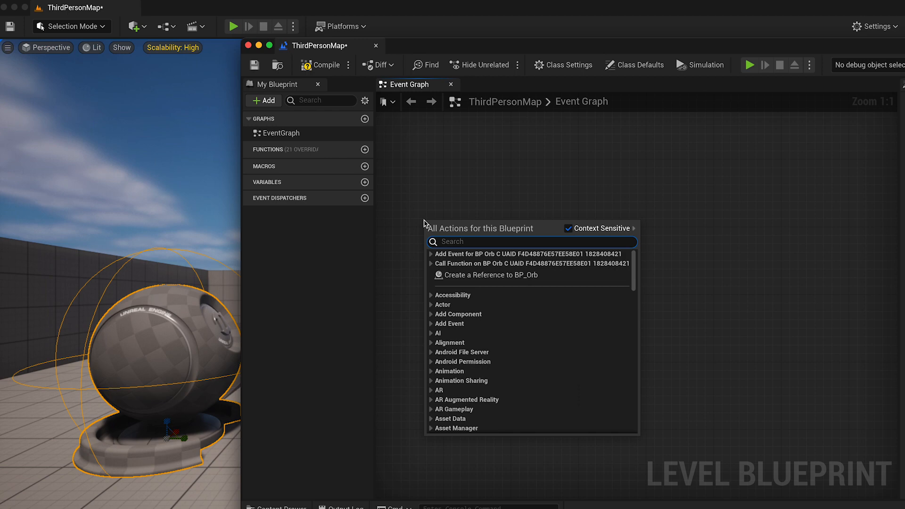
pyautogui.write('orb')
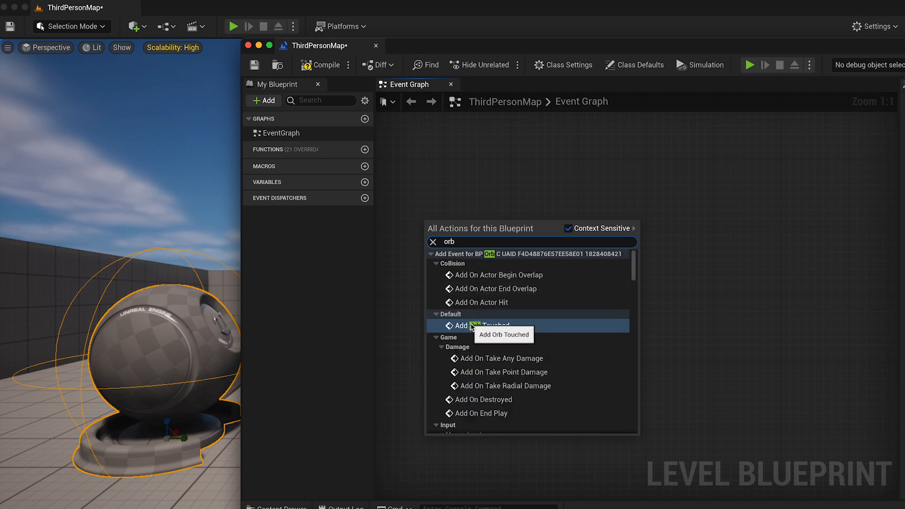
pyautogui.click(480, 326)
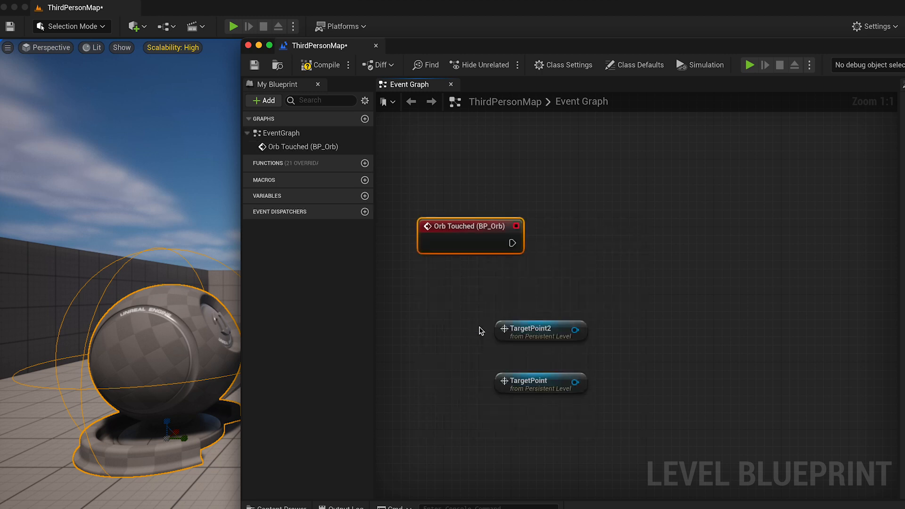
# - Add a Sequence node driven by the Orb Touched event and place it above the target point references
pyautogui.hscroll(3, 479, 320)
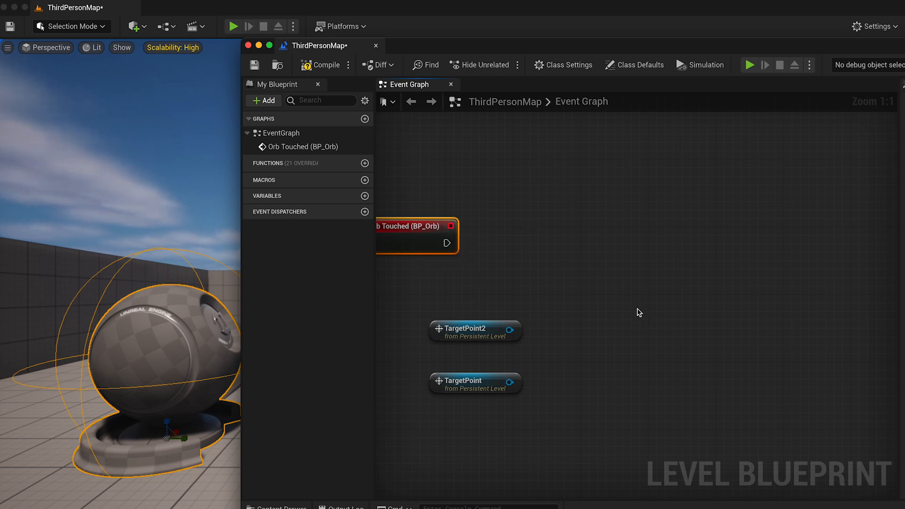
pyautogui.hscroll(2, 484, 286)
pyautogui.moveTo(423, 243); pyautogui.dragTo(482, 227)
pyautogui.write('se')
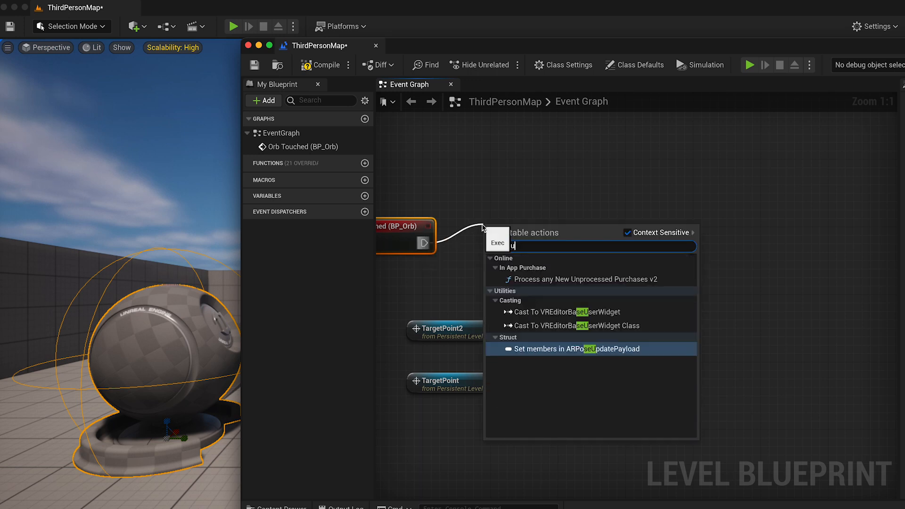
pyautogui.write('e')
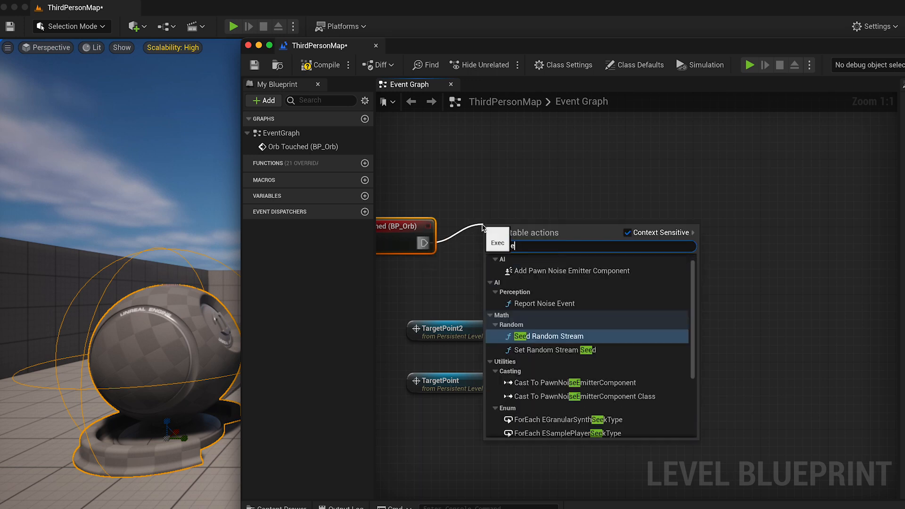
pyautogui.press('BackSpace')
pyautogui.write('q')
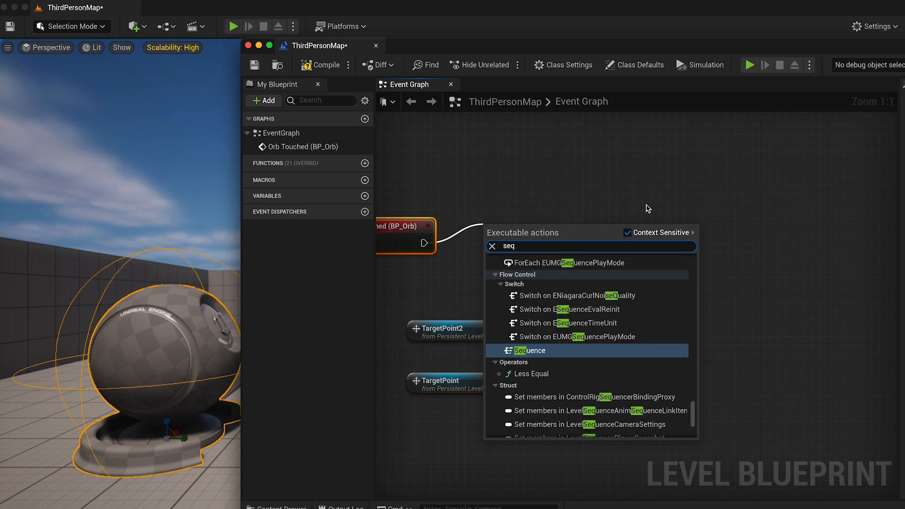
pyautogui.click(522, 351)
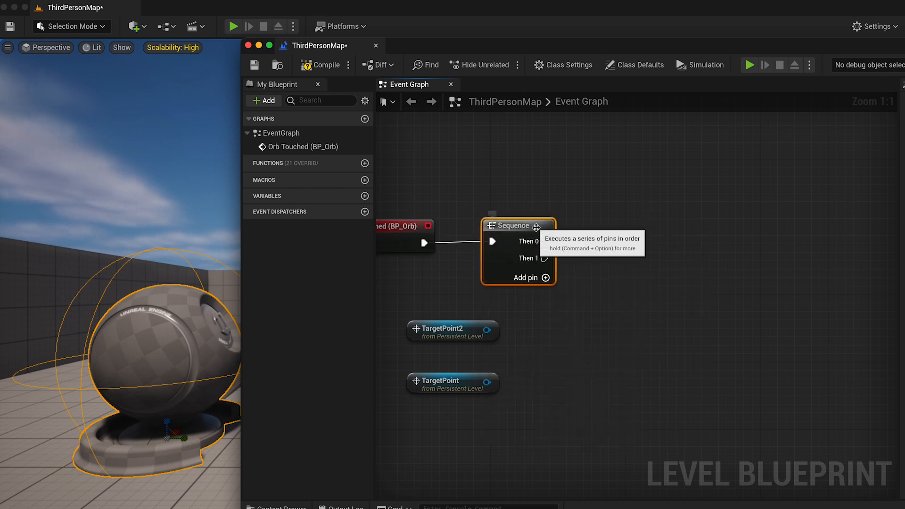
pyautogui.moveTo(543, 221); pyautogui.dragTo(557, 176)
# - Get TargetPoint2's actor transform and feed it into the Spawn Transform of a new Spawn Actor from Class node
pyautogui.moveTo(486, 330); pyautogui.dragTo(565, 318)
pyautogui.write('get actor')
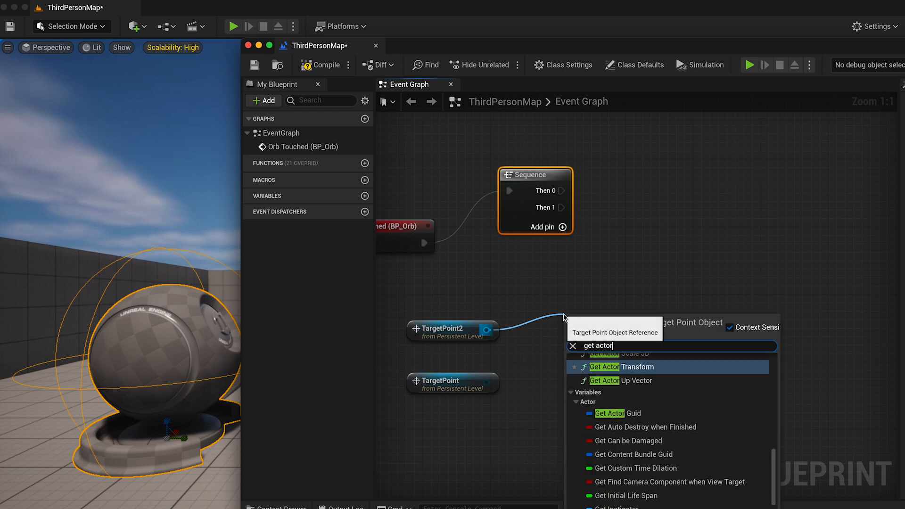
pyautogui.click(628, 368)
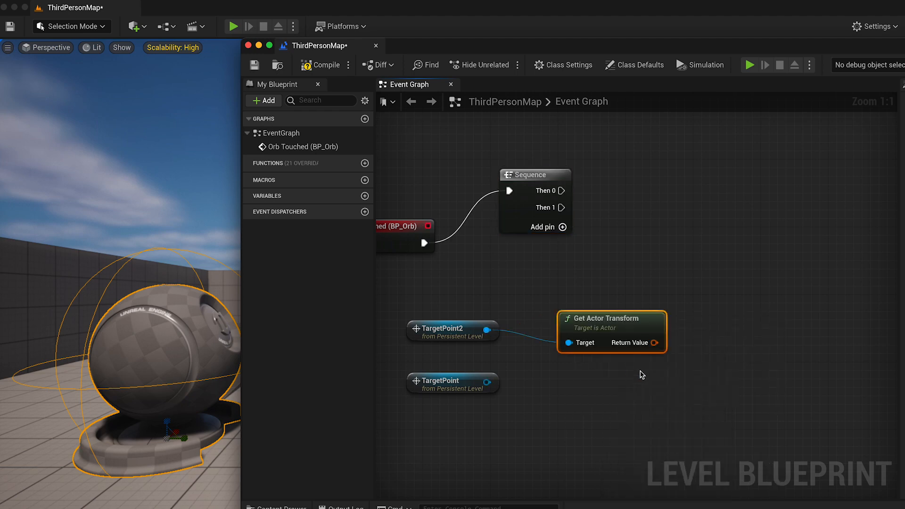
pyautogui.moveTo(523, 342); pyautogui.dragTo(587, 274)
pyautogui.write('spawn')
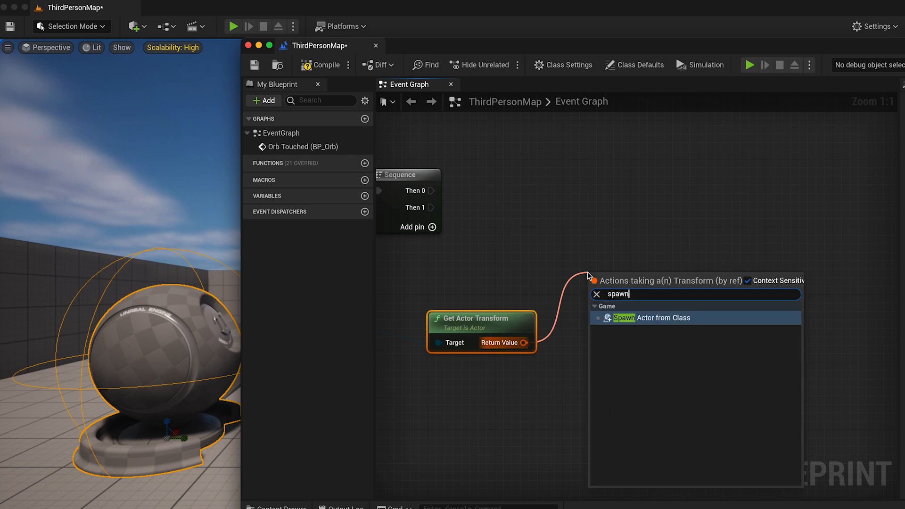
pyautogui.click(673, 322)
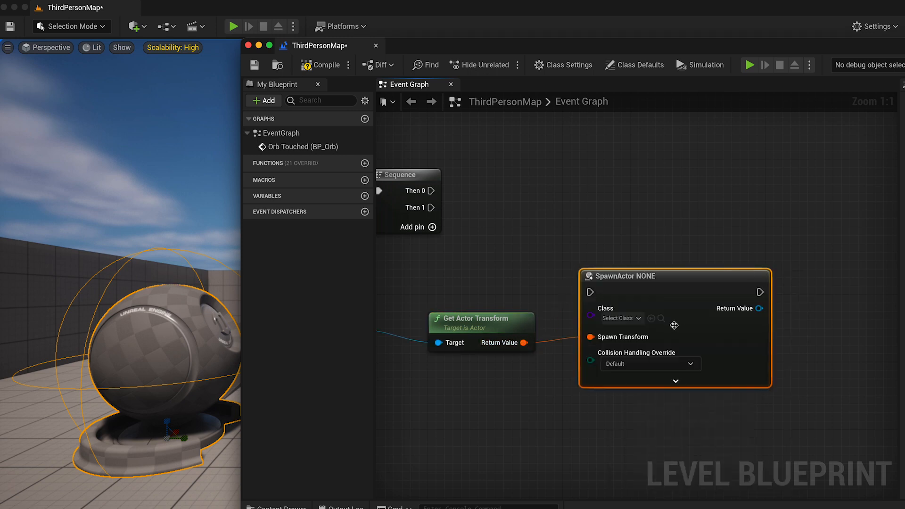
# - Set the spawn node's class to BP_Heal and connect the Sequence's Then 0 output to it
pyautogui.click(632, 319)
pyautogui.write('b')
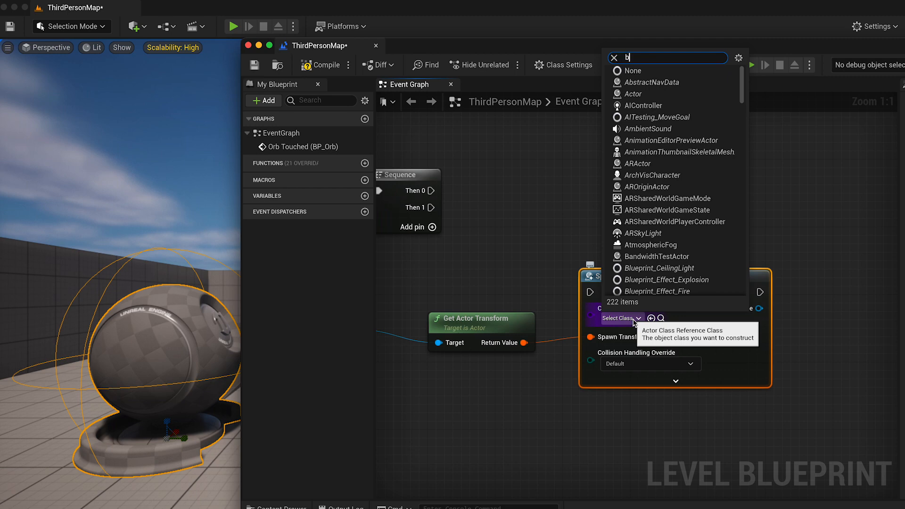
pyautogui.write('p_')
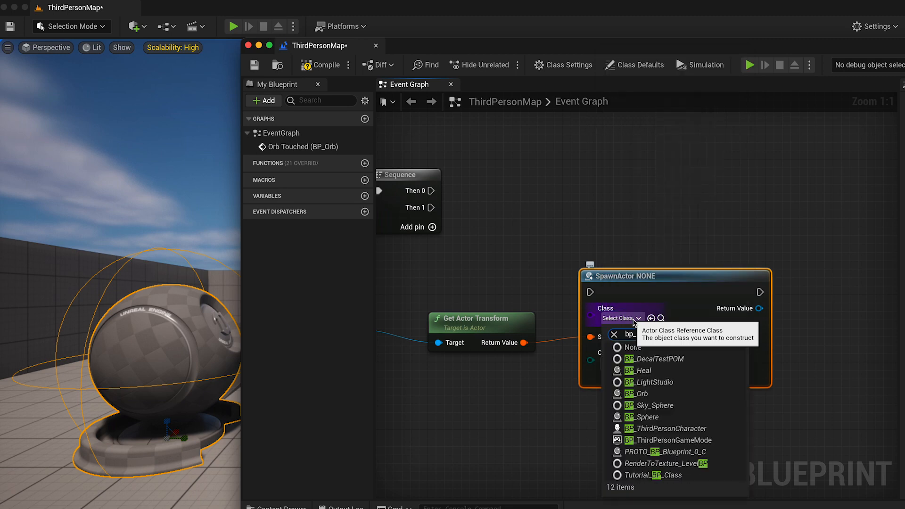
pyautogui.write('h')
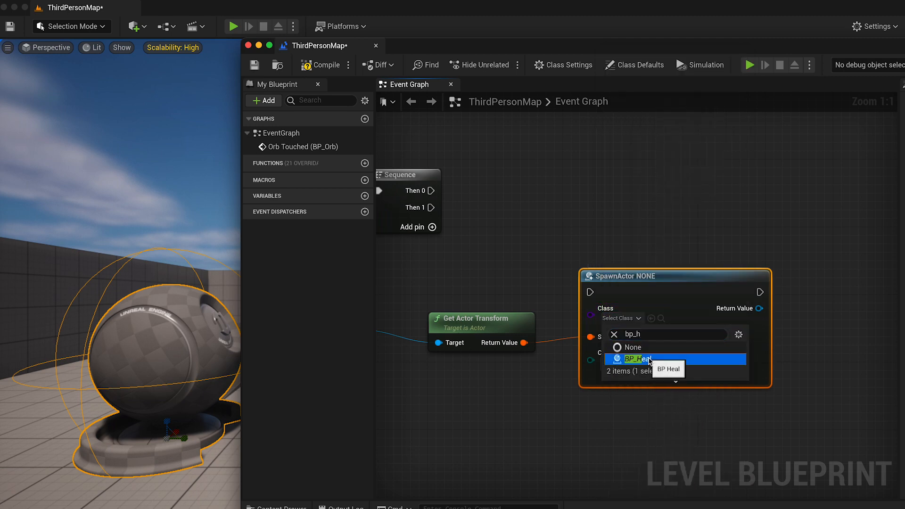
pyautogui.click(650, 360)
pyautogui.moveTo(430, 191)
pyautogui.mouseDown()
pyautogui.moveTo(527, 216)
pyautogui.moveTo(589, 292)
pyautogui.mouseUp()
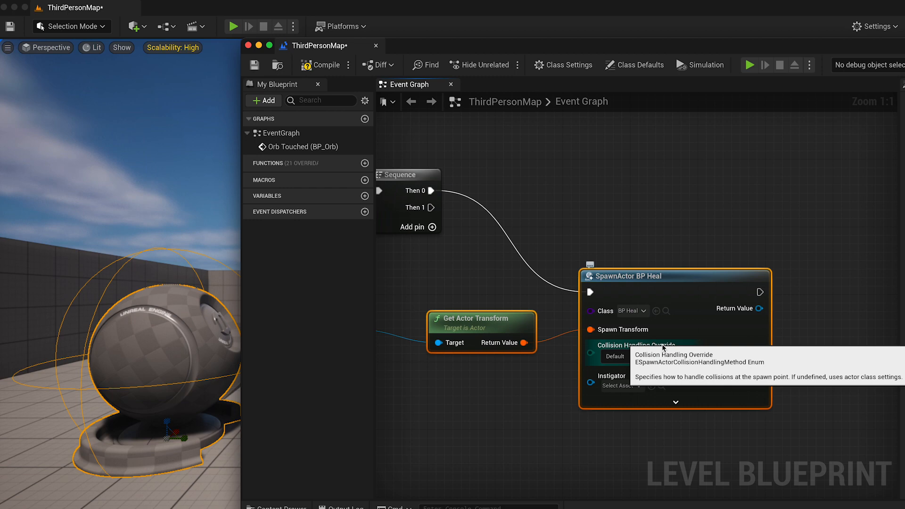
# - Duplicate the Get Actor Transform and SpawnActor BP Heal nodes below the originals and connect Then 1 to the new spawn node
pyautogui.press('super+d')
pyautogui.scroll(-3, 662, 348)
pyautogui.moveTo(801, 248); pyautogui.dragTo(638, 368)
pyautogui.moveTo(431, 126); pyautogui.dragTo(581, 379)
# - Connect the TargetPoint reference to the duplicated Get Actor Transform node's Target, and compile and close the Level Blueprint
pyautogui.hscroll(-5, 478, 363)
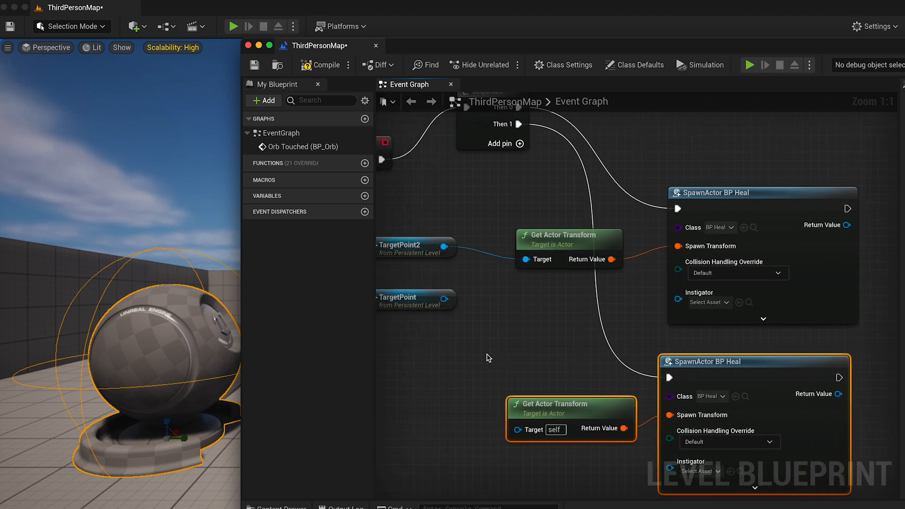
pyautogui.moveTo(478, 298); pyautogui.dragTo(551, 428)
pyautogui.click(320, 66)
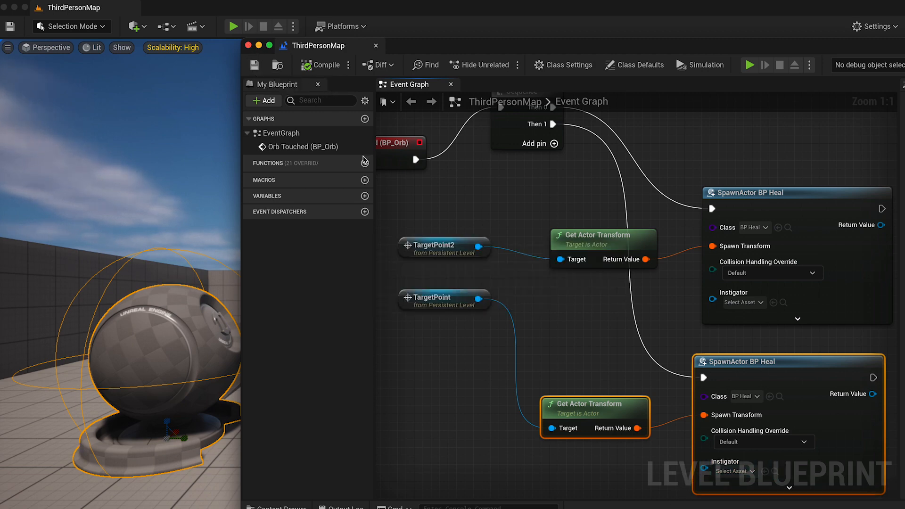
pyautogui.click(249, 45)
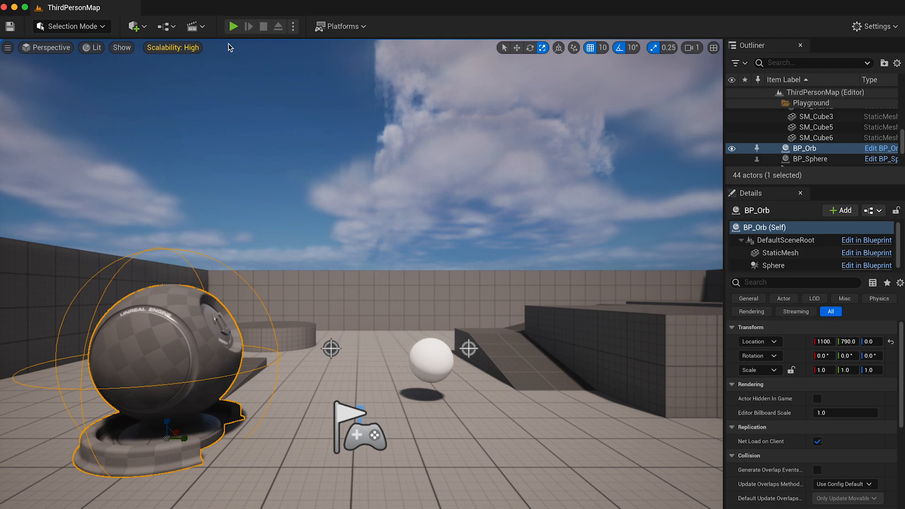
# - Play the level and walk the character into the orb and through the heal pickups to test the spawning
pyautogui.click(233, 26)
pyautogui.click(361, 273)
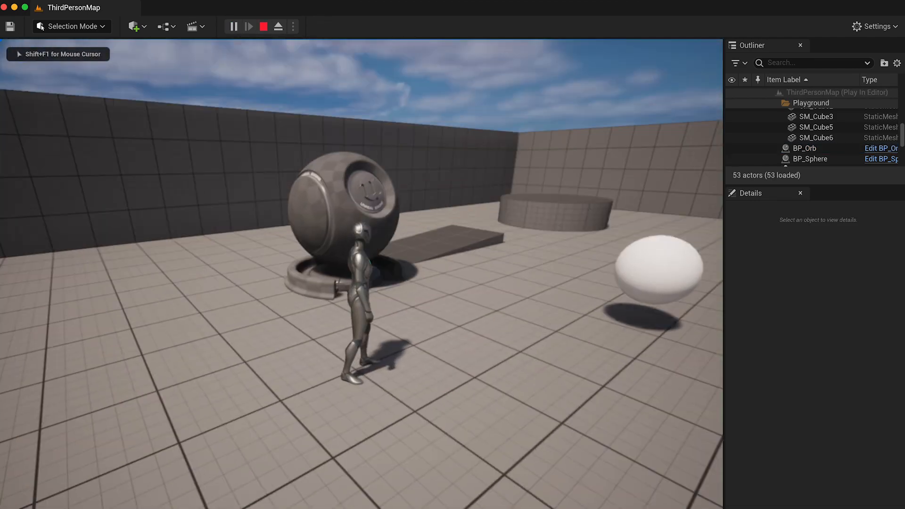
pyautogui.press('w')
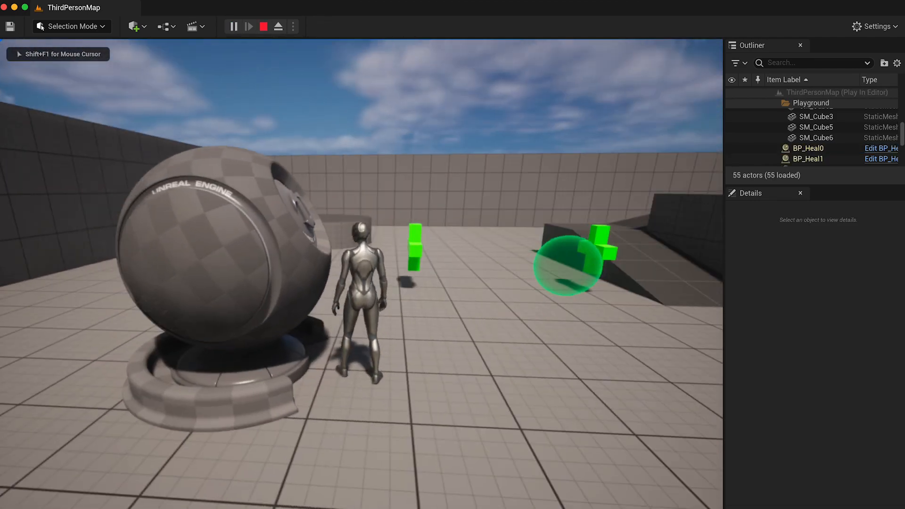
pyautogui.press('w')
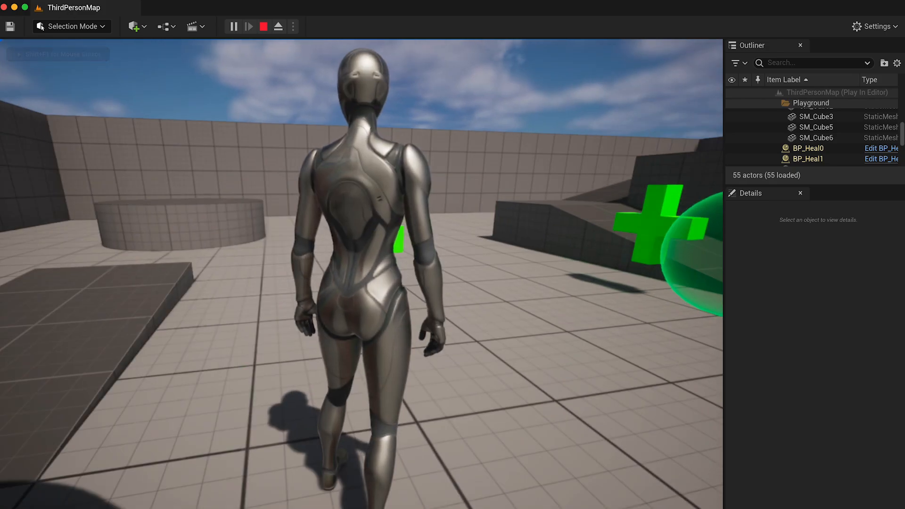
pyautogui.press('w')
pyautogui.press('w')
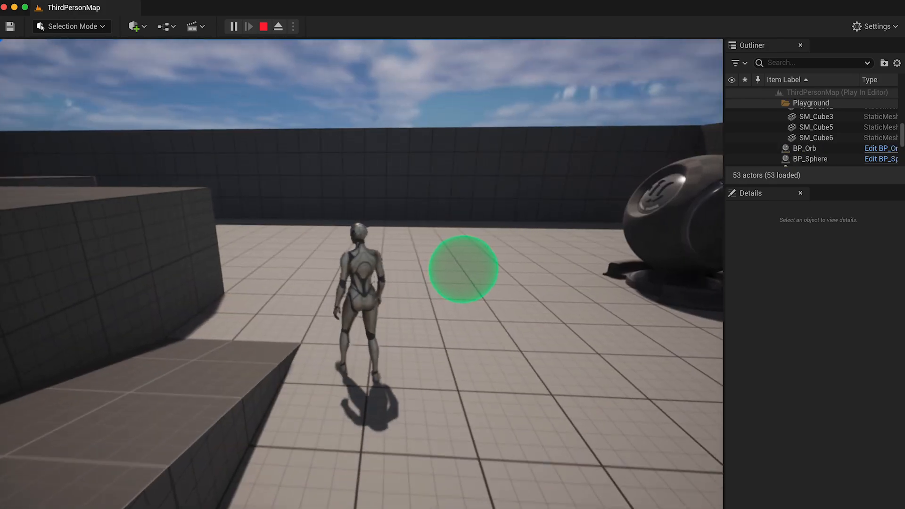
pyautogui.press('w')
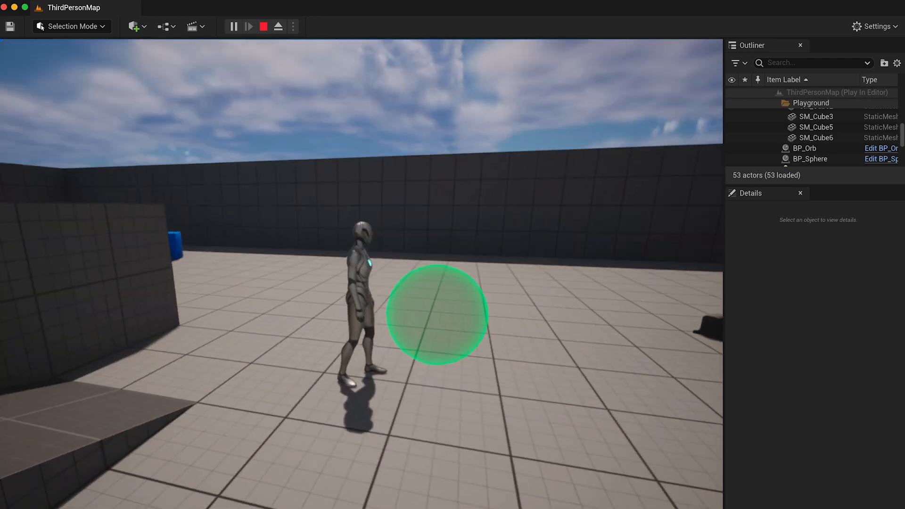